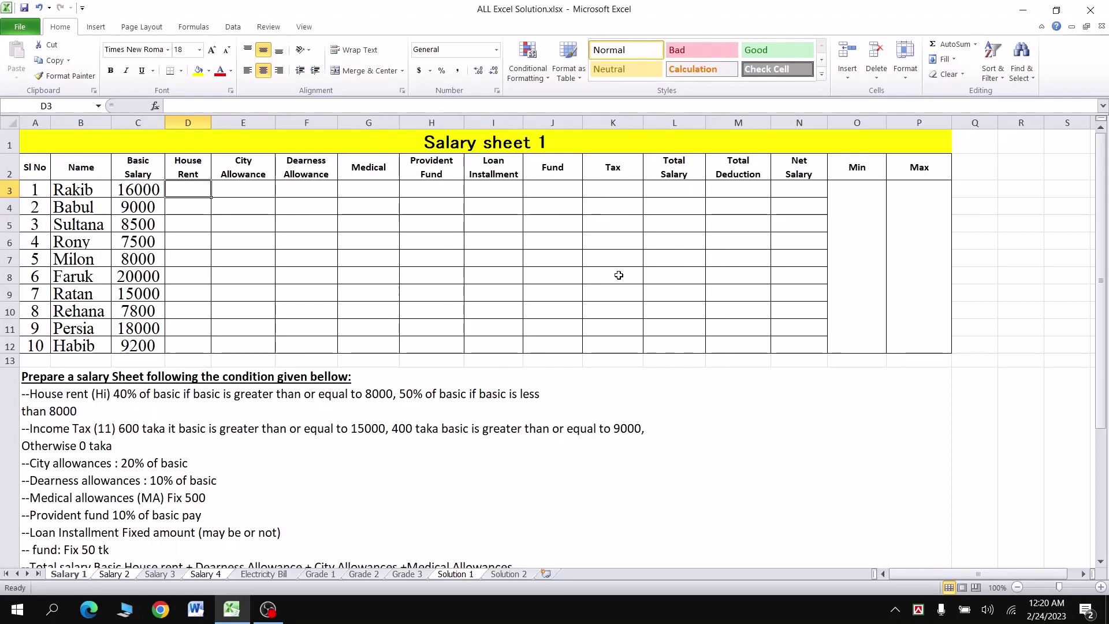
- Select the Salary sheet 1 table and the instructions text below it
click(42, 147)
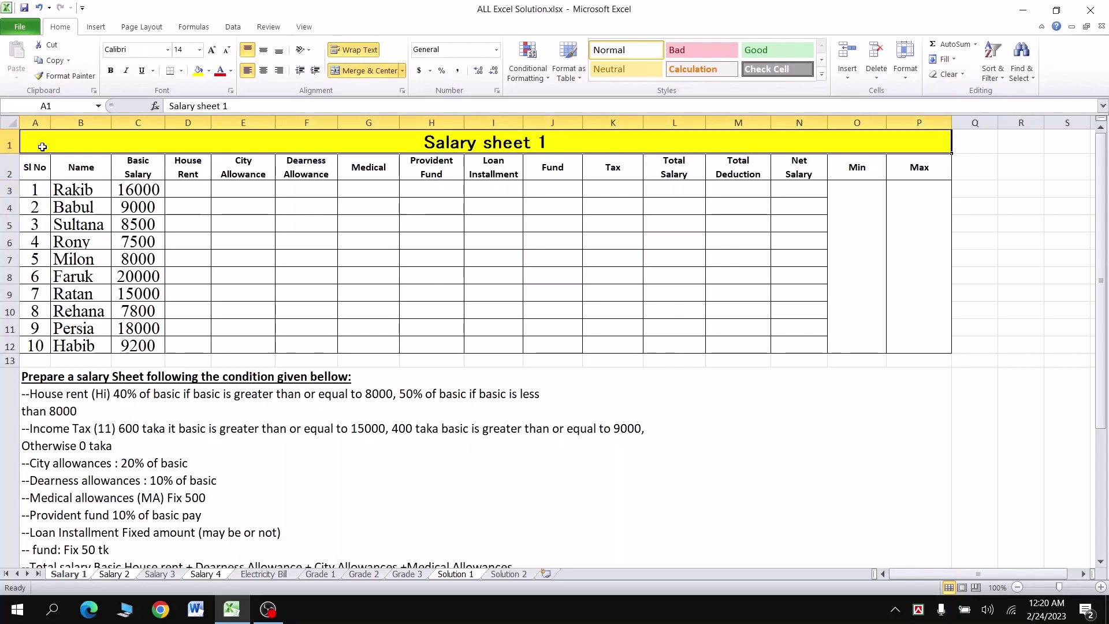
key(ctrl+a)
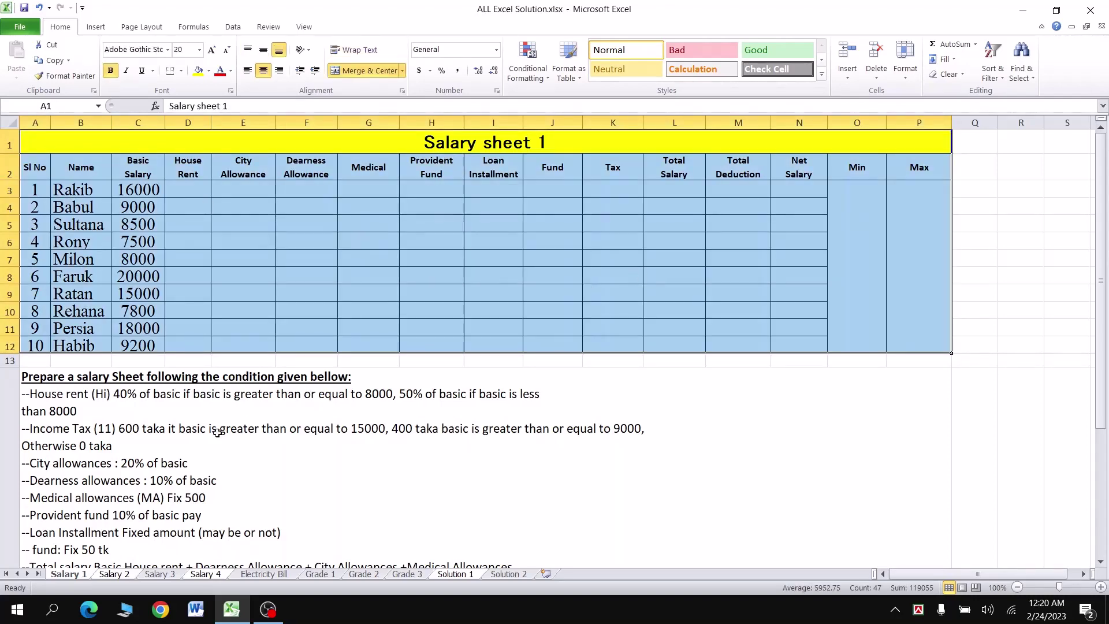
click(109, 410)
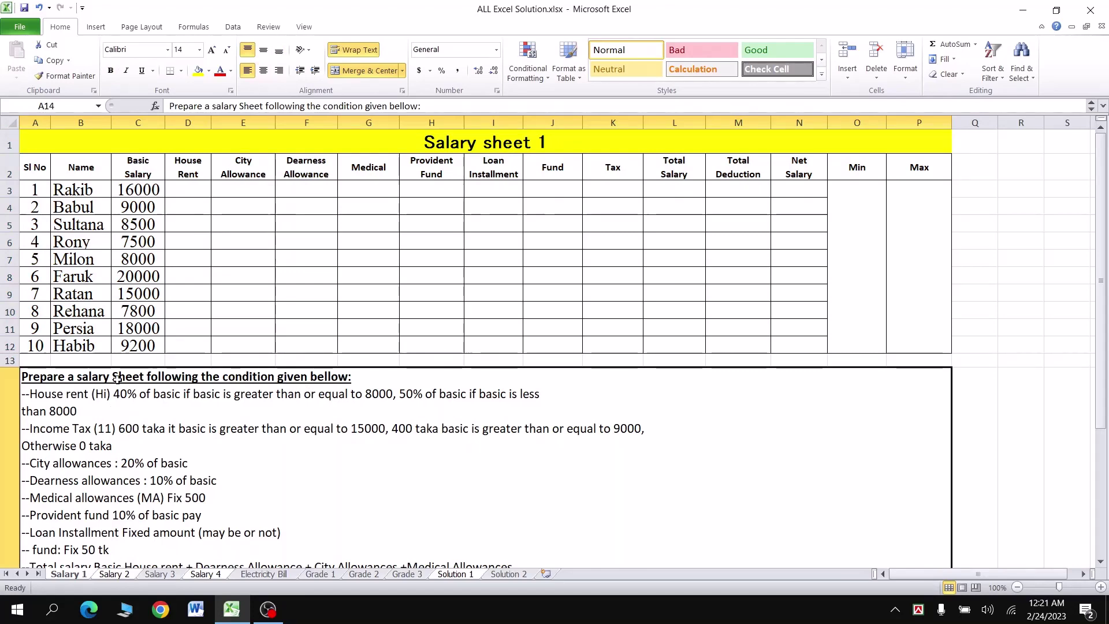
- In D3, start the house rent formula =if(C3>=8000,c3*40%,If(C3
click(192, 189)
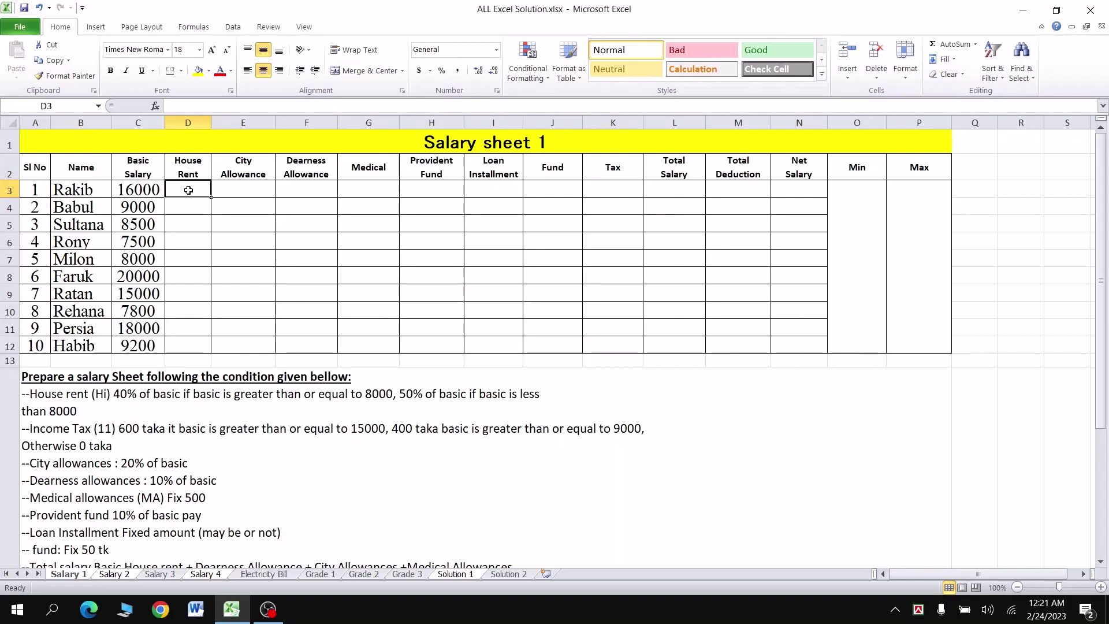
text(=)
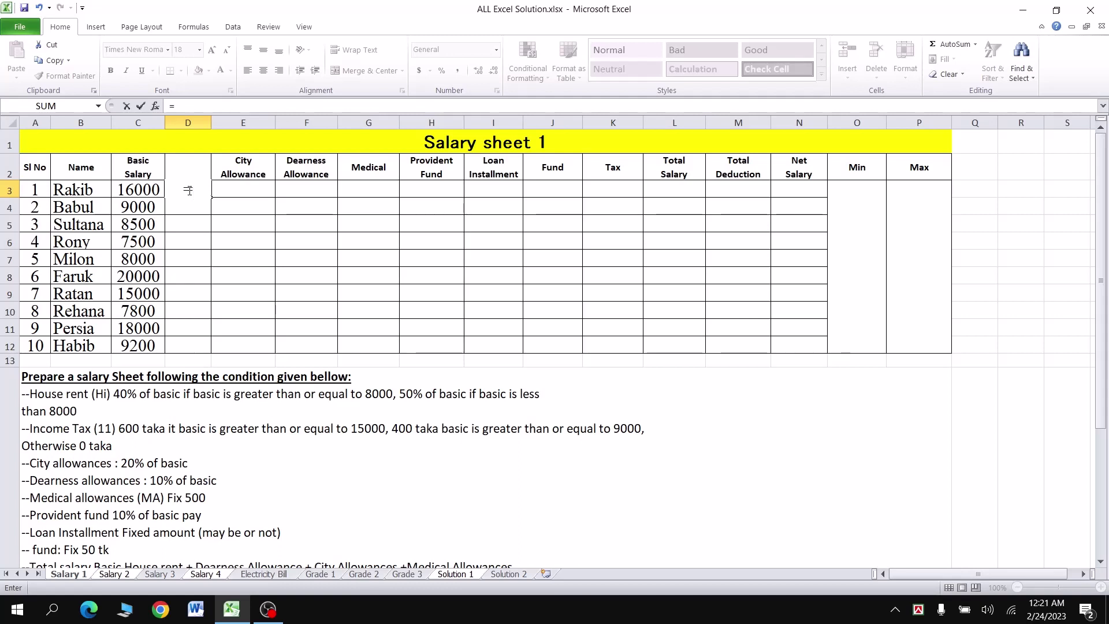
text(if()
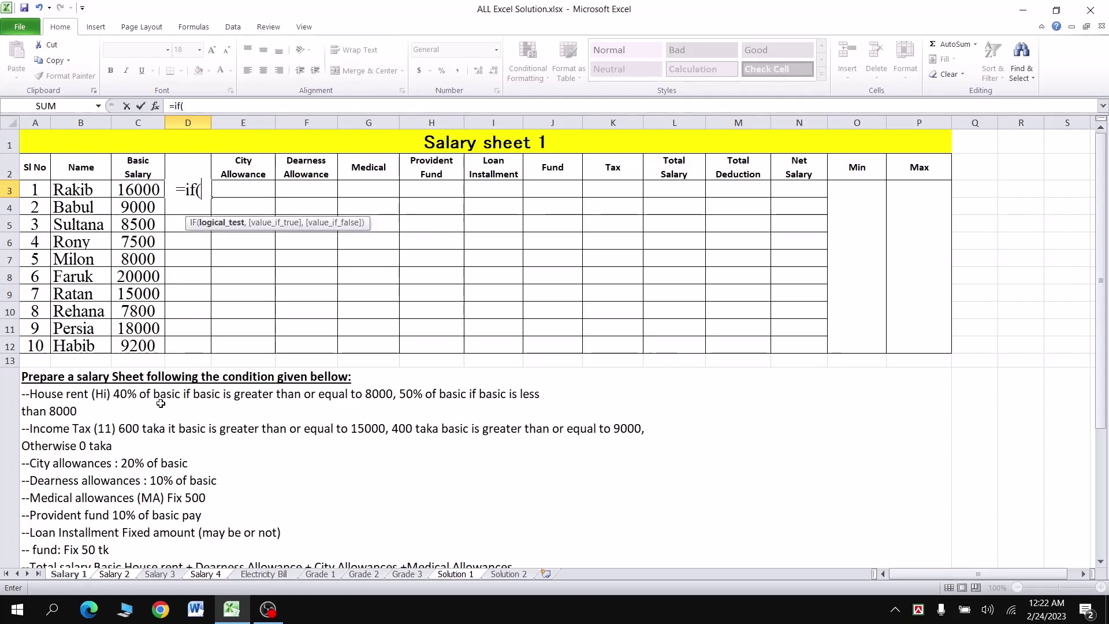
click(144, 189)
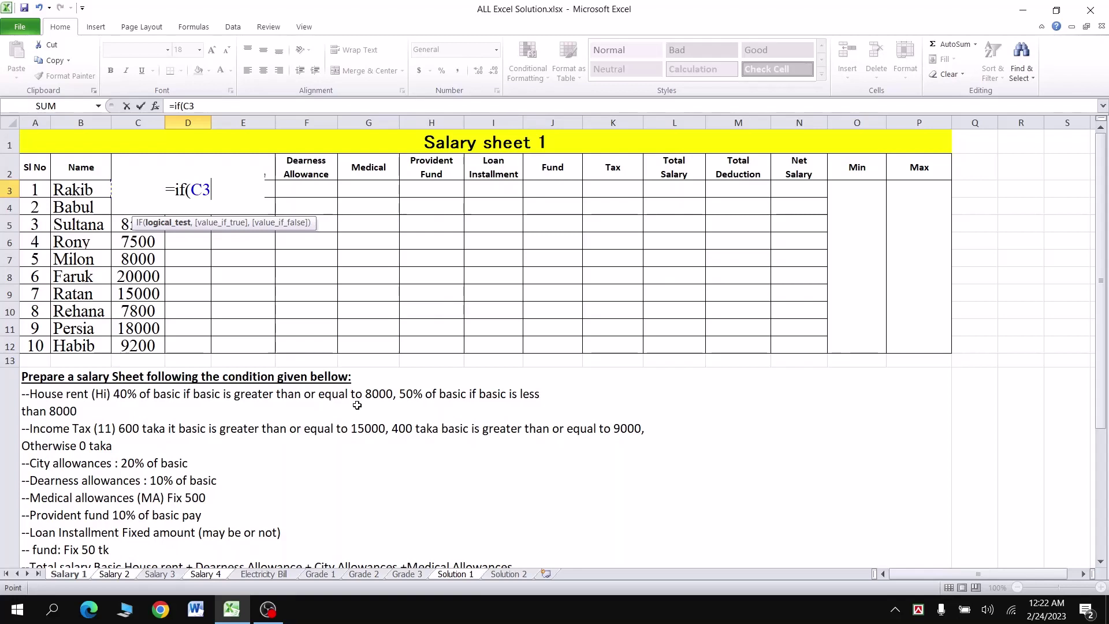
text(>)
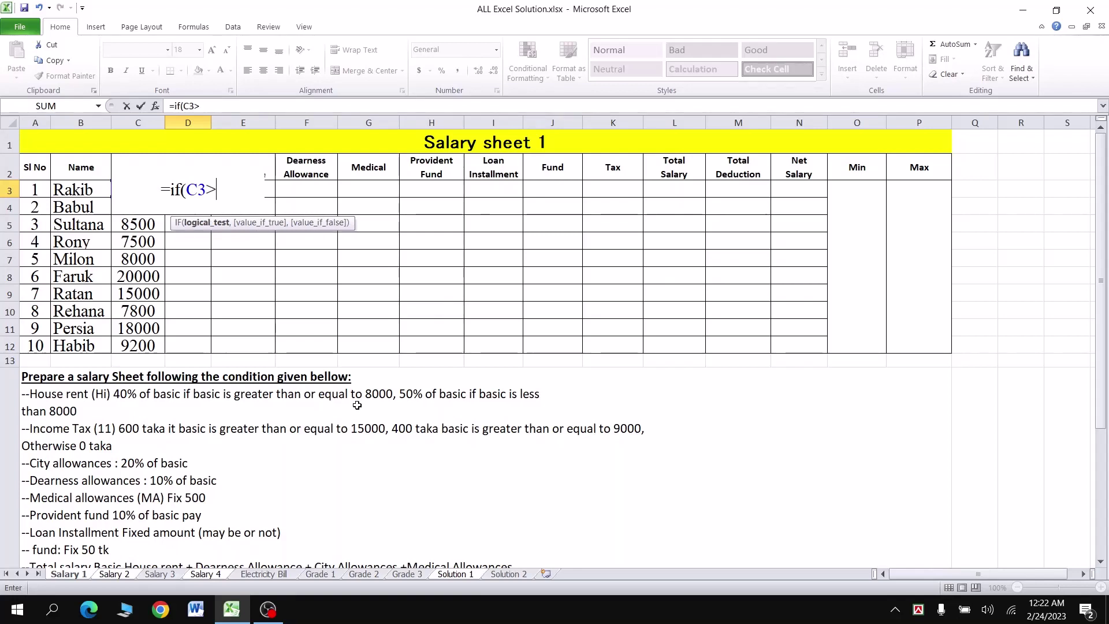
text(=)
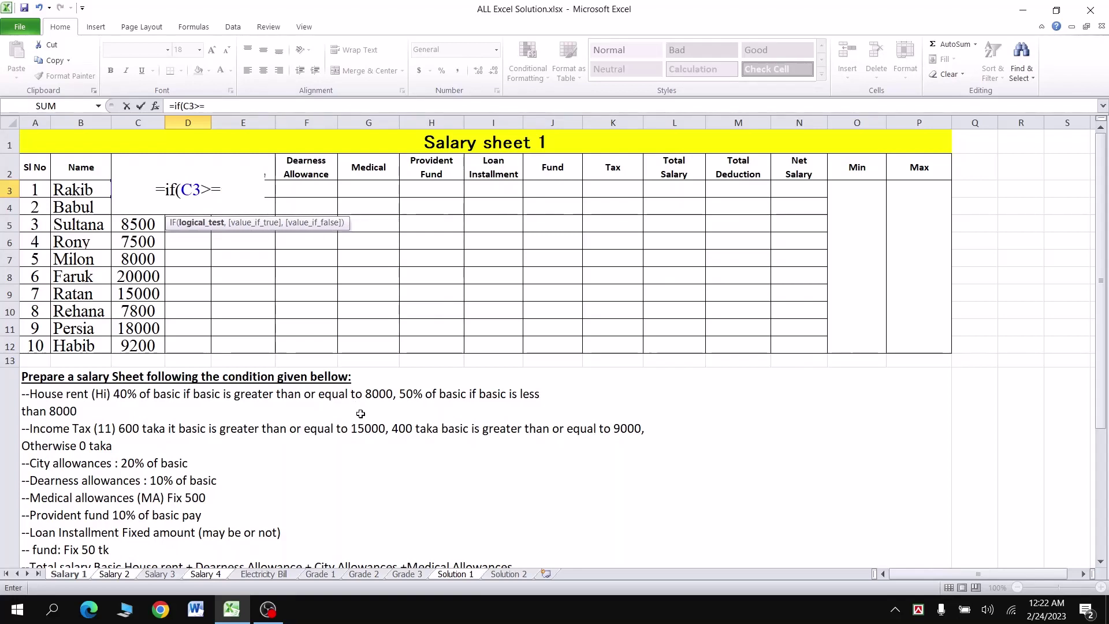
text(80)
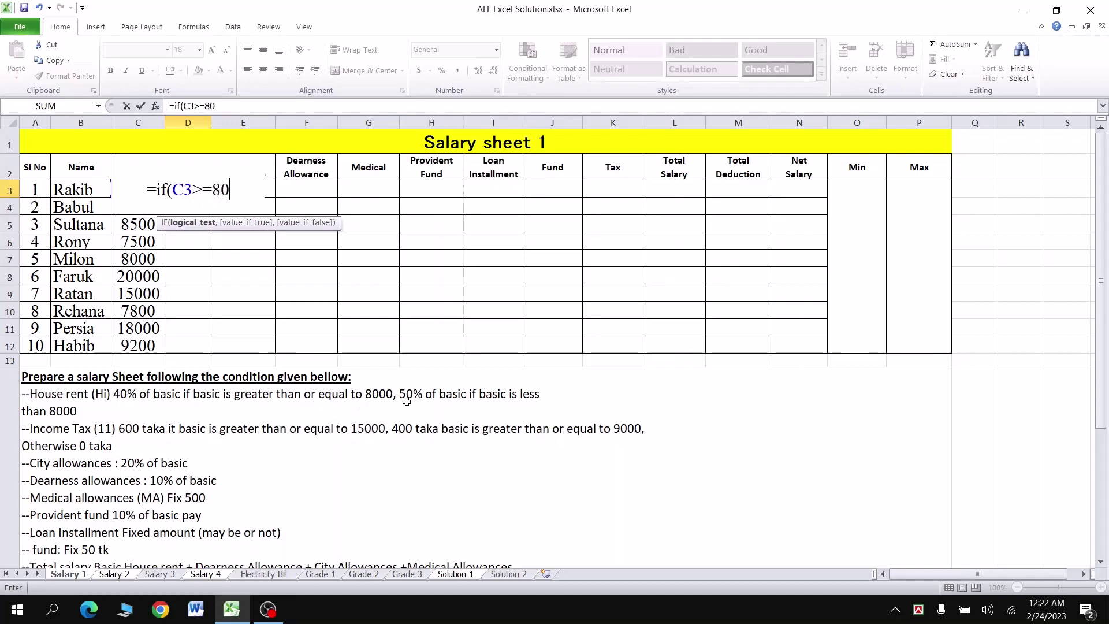
text(00,)
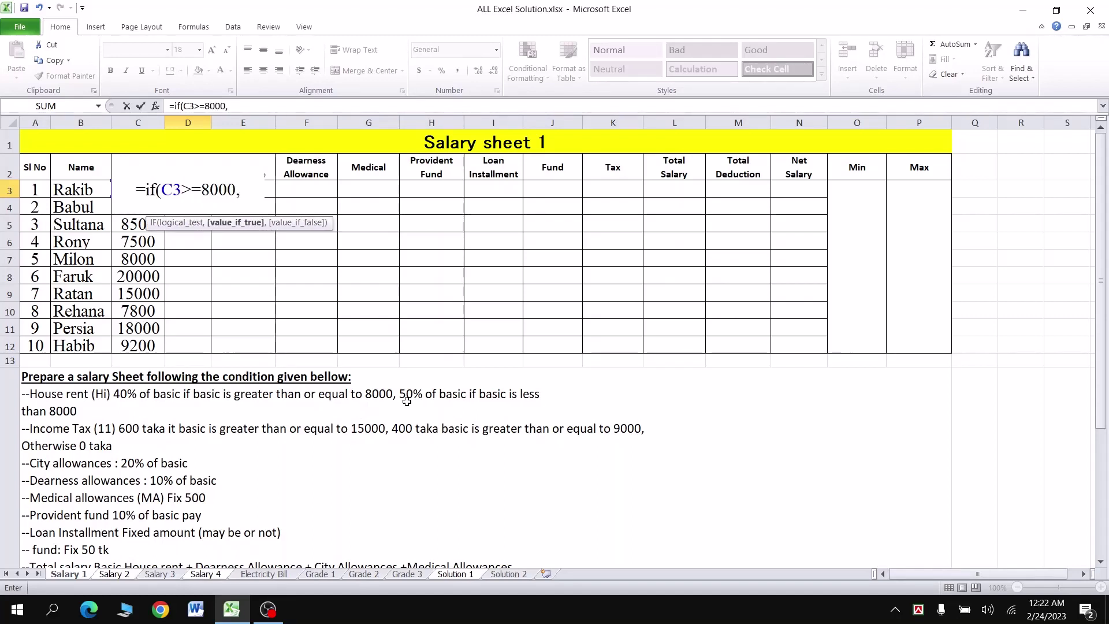
text(c)
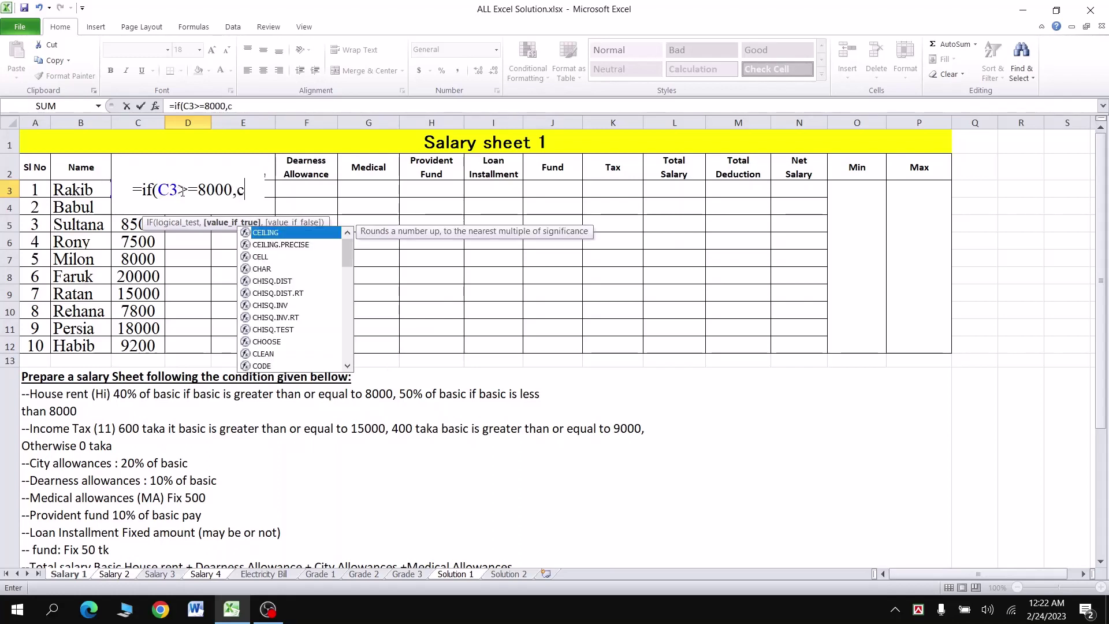
text(3*)
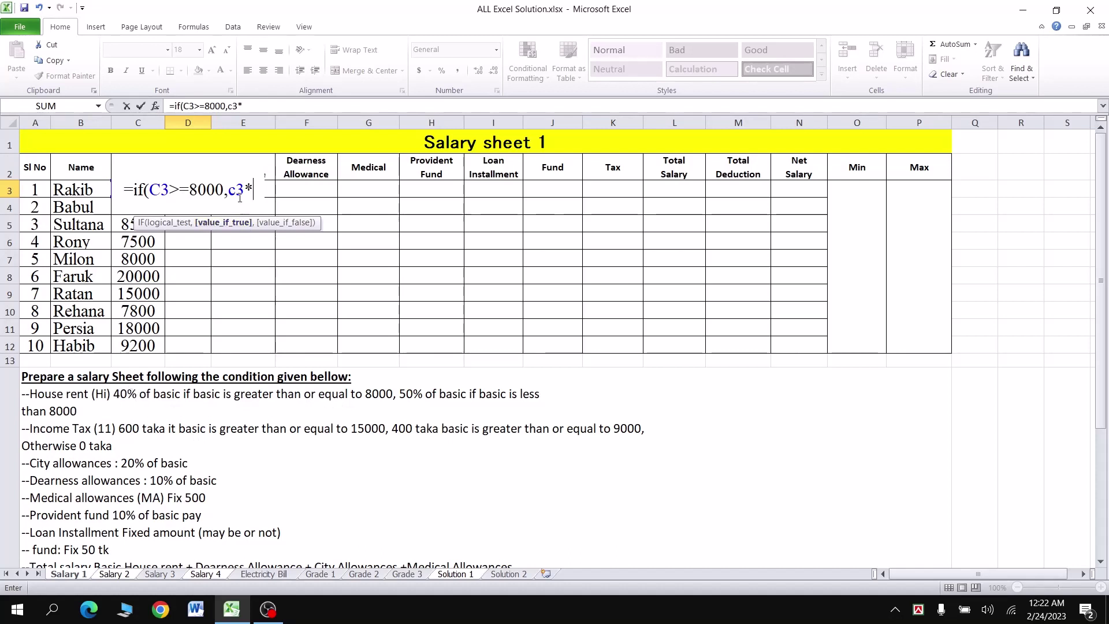
text(4)
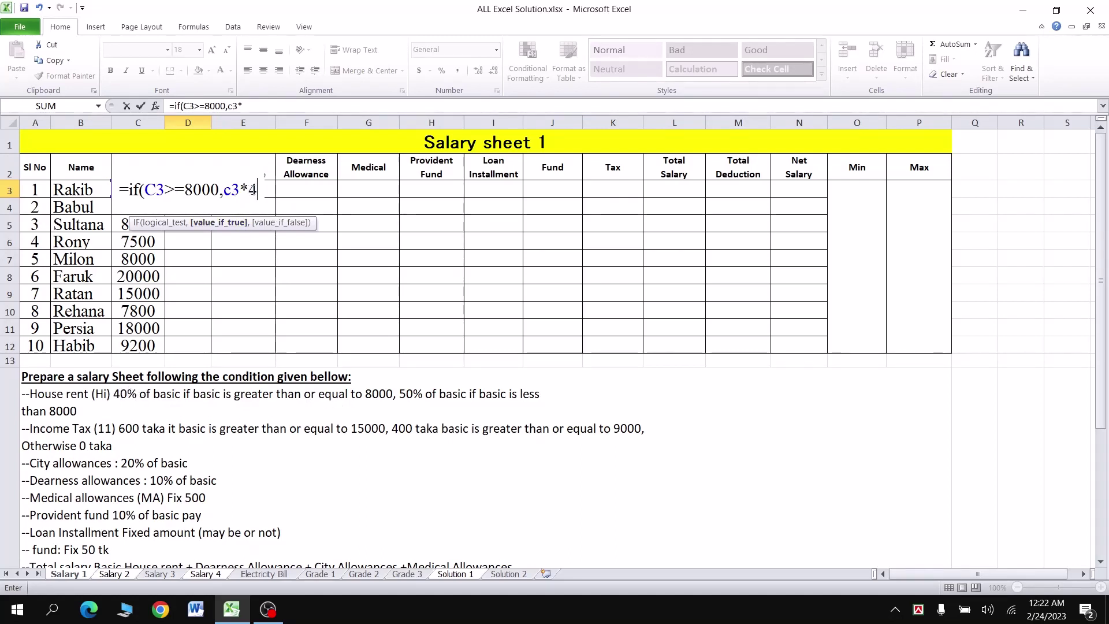
text(0%)
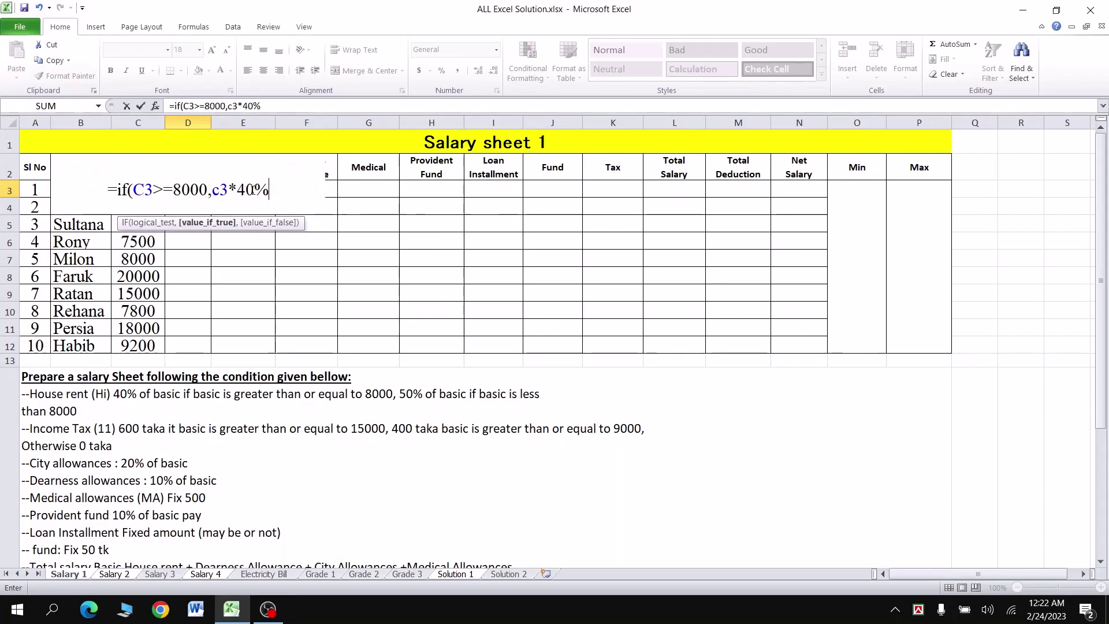
text(,I)
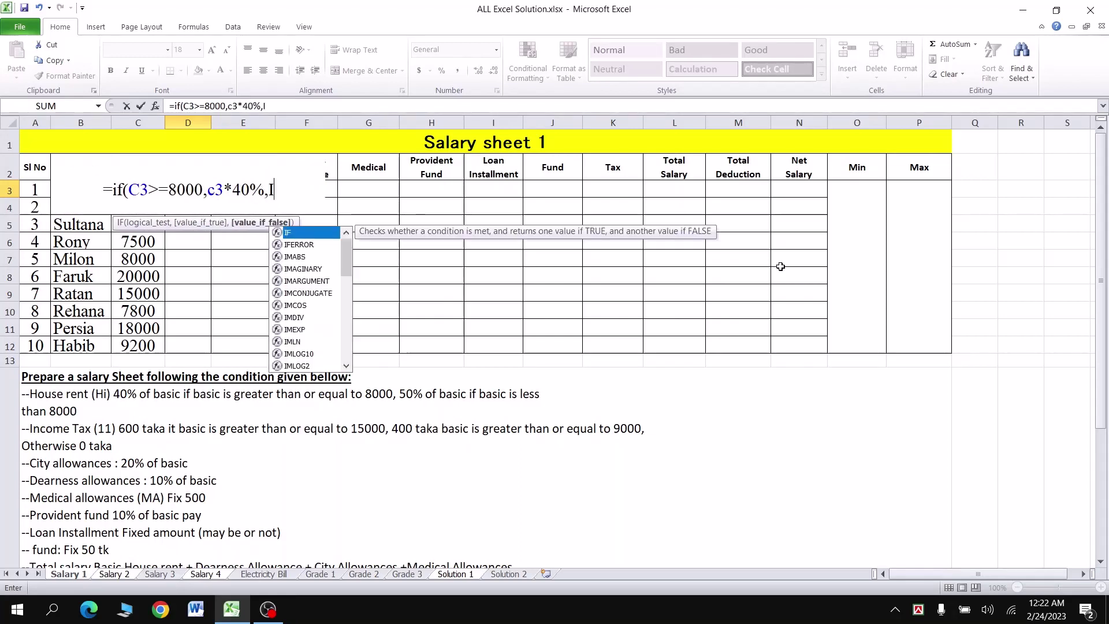
text(f(C)
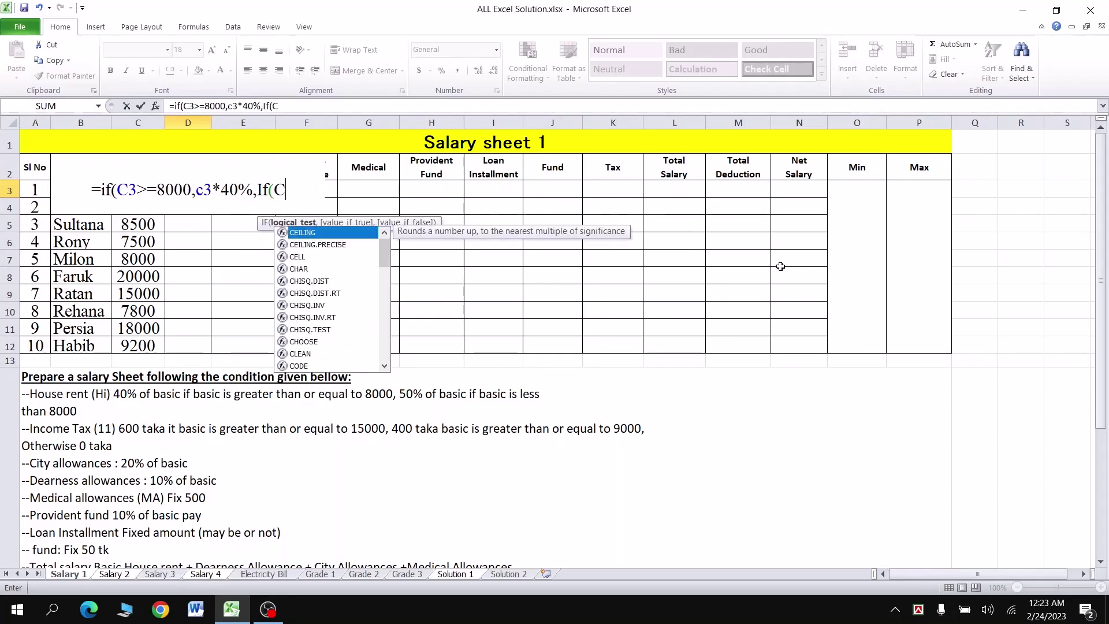
text(3)
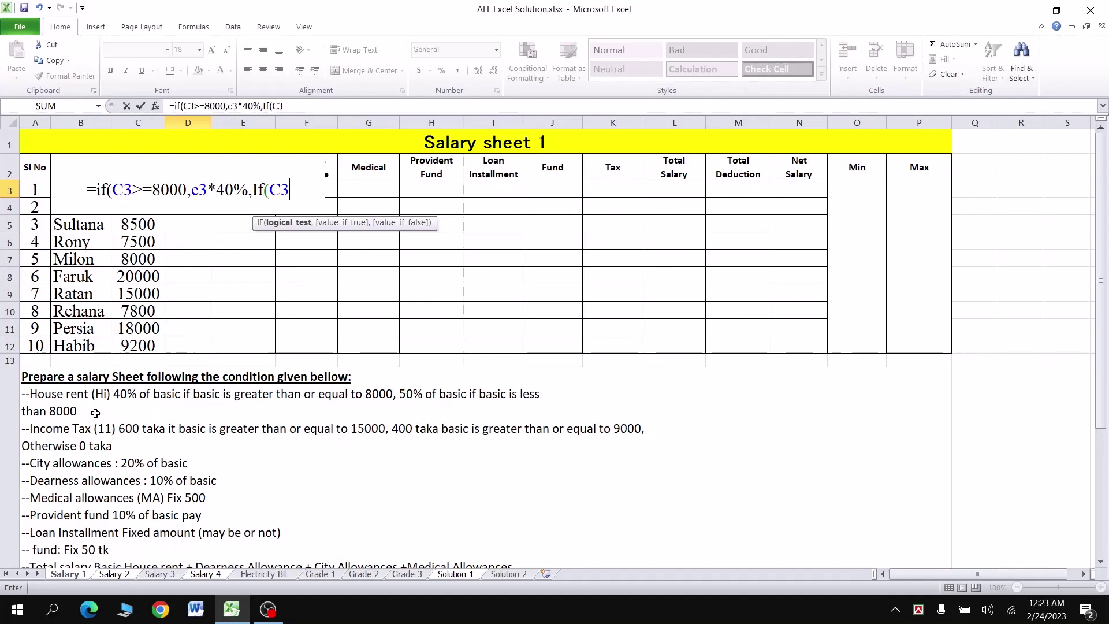
- Complete D3 with If(C3<8000,C3*50%)) so Rakib's house rent shows 6400
text(<80)
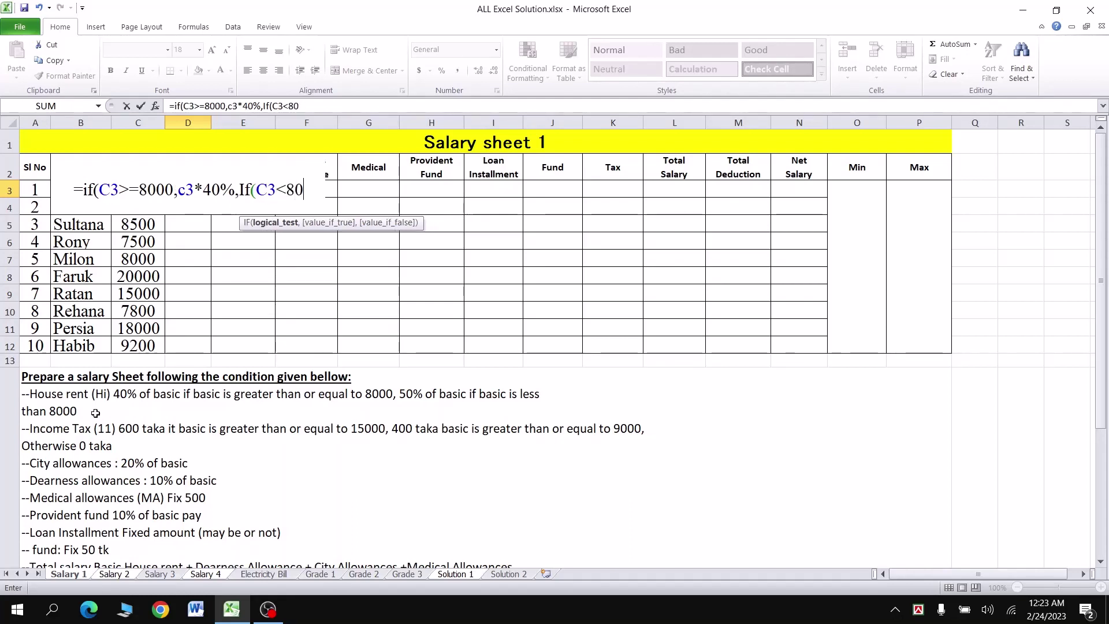
text(00,)
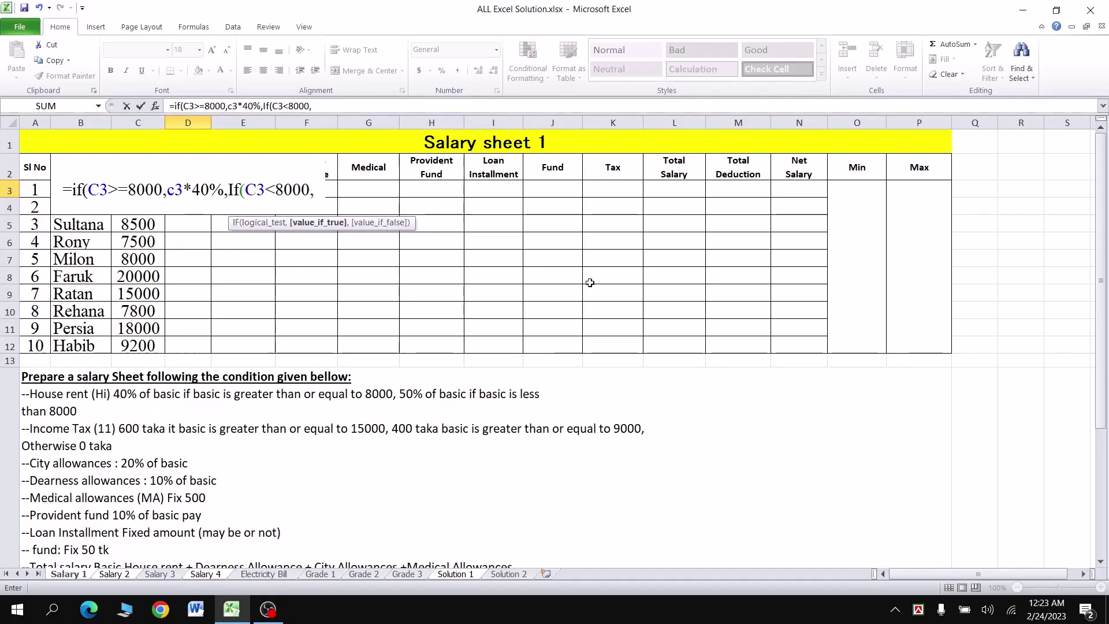
text(C3)
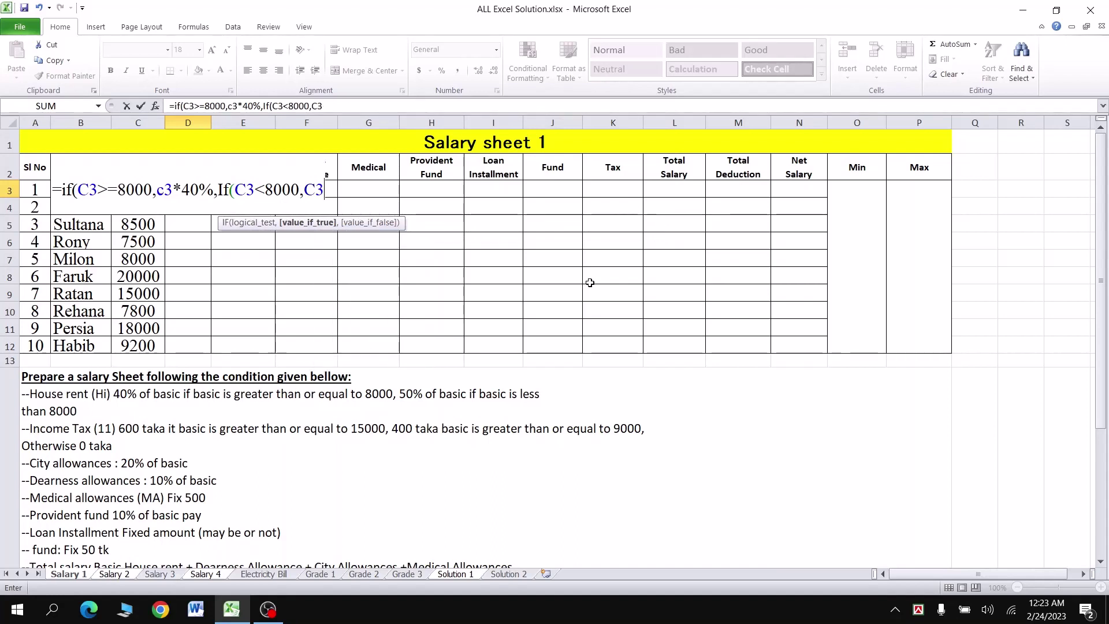
text(*)
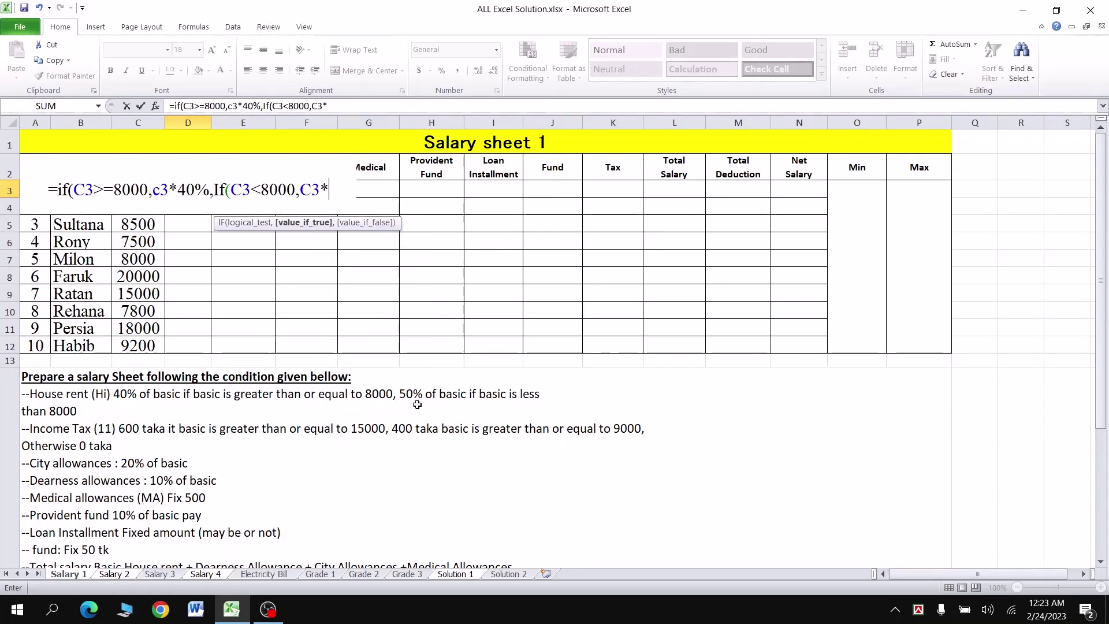
text(5)
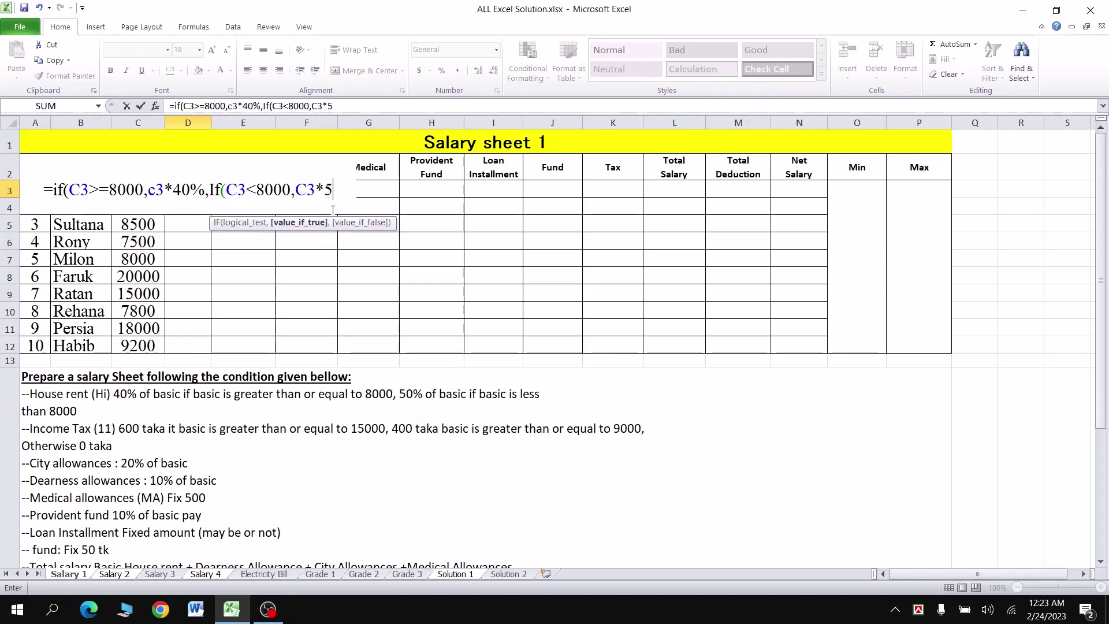
text(0%)
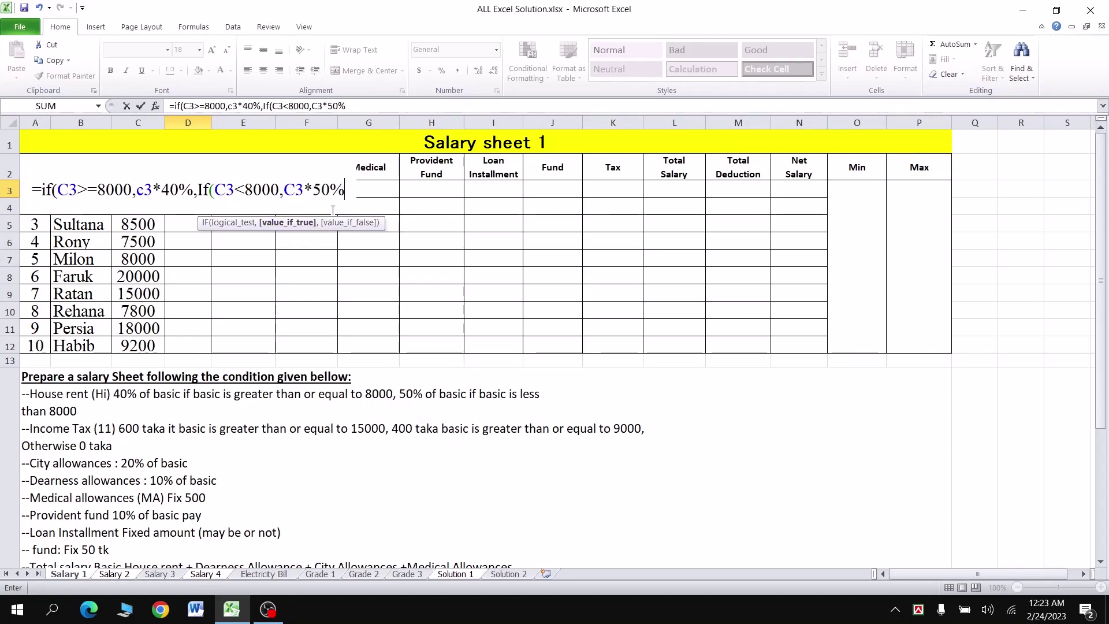
text())
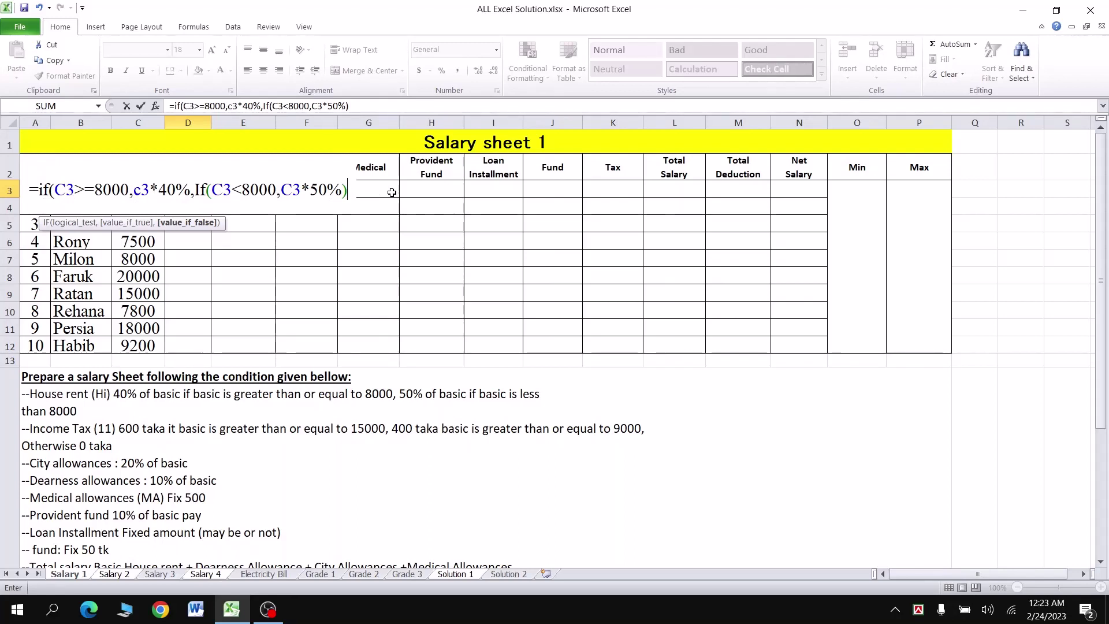
text())
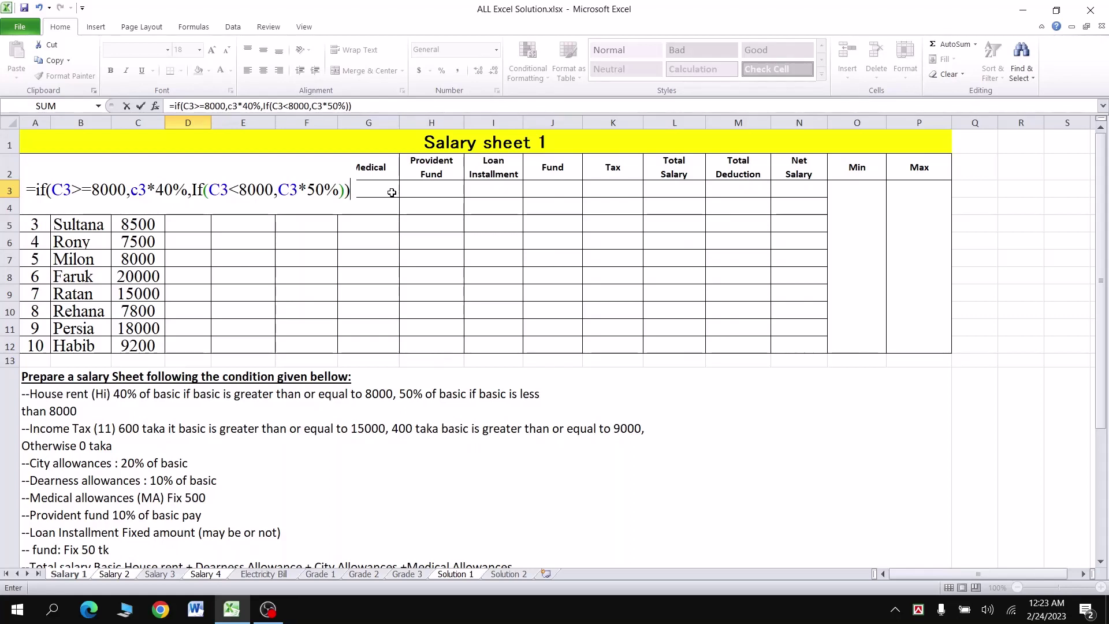
key(Return)
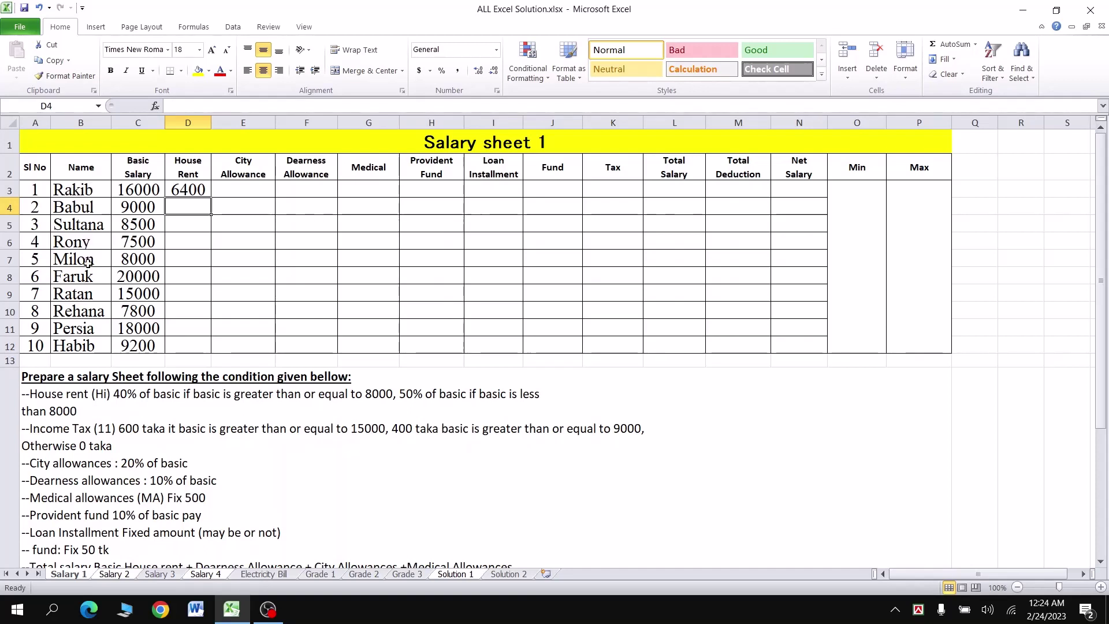
- Copy the D3 house rent formula down through D12 for all ten employees
click(193, 189)
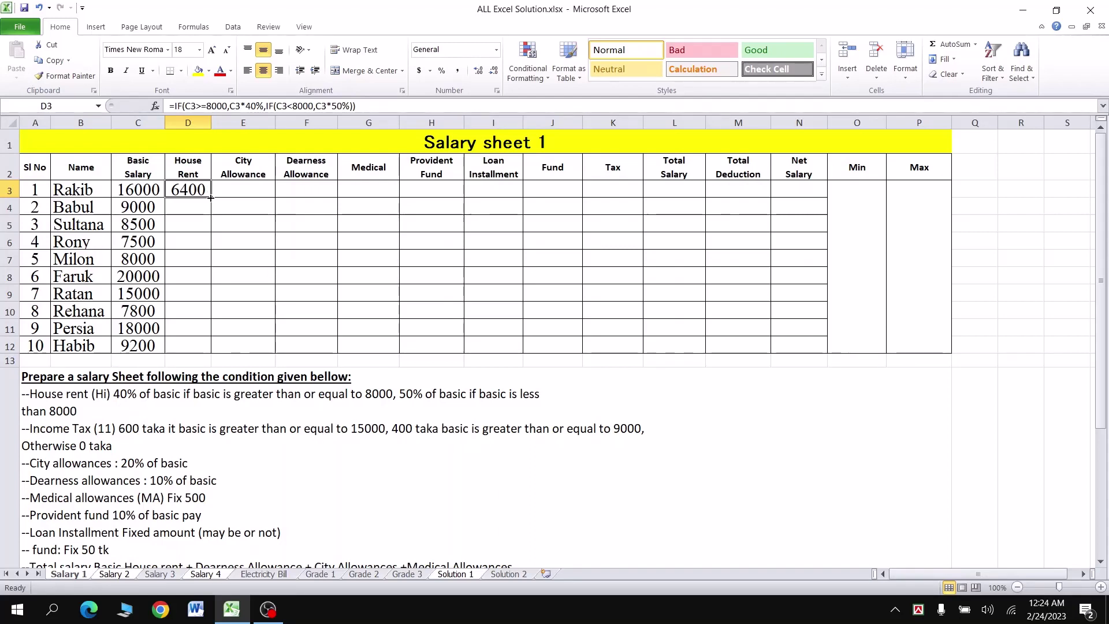
drag(210, 197, 200, 347)
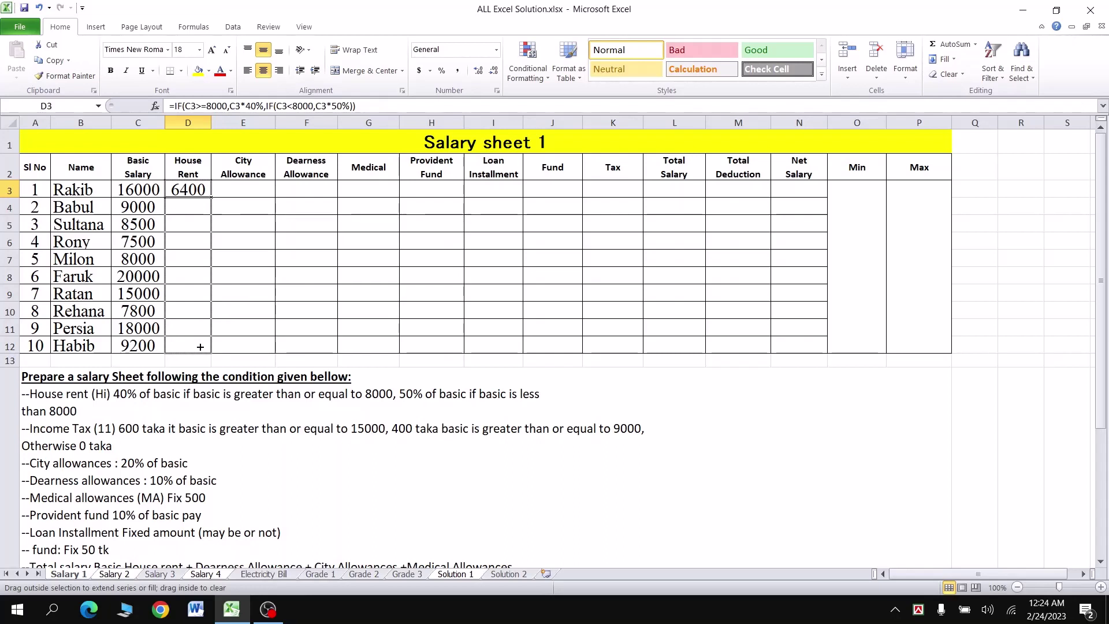
drag(200, 347, 200, 346)
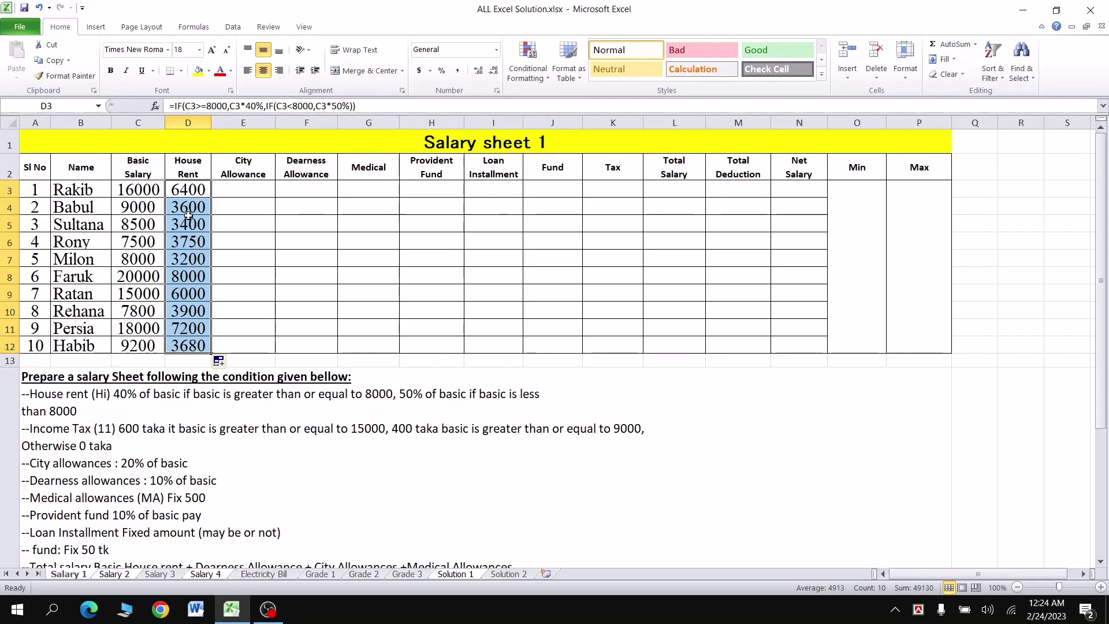
click(257, 188)
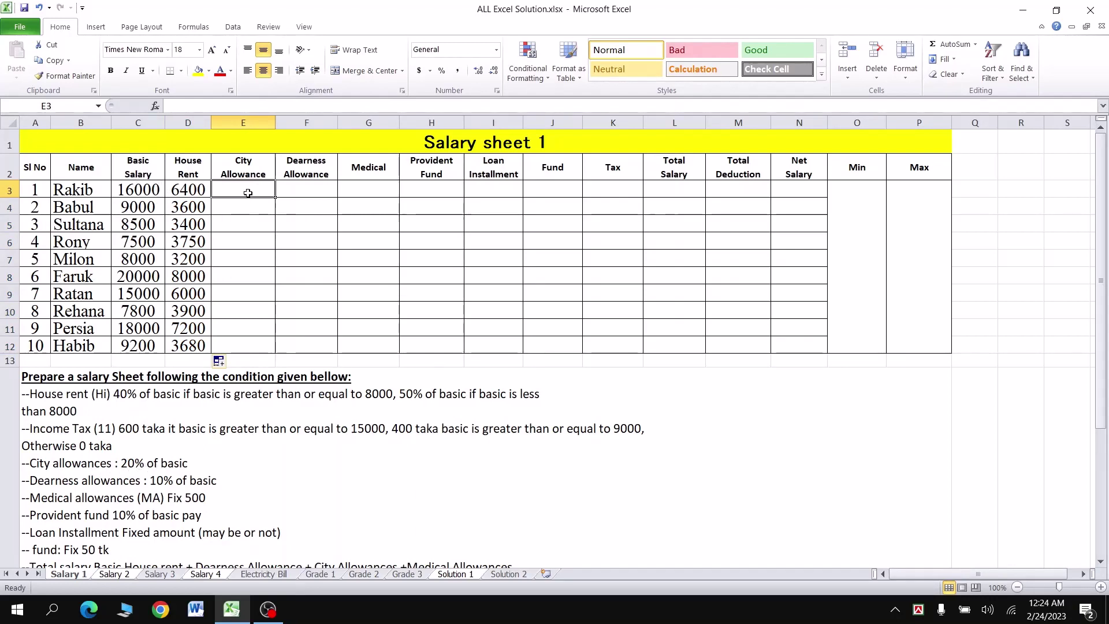
- Enter =C3*20% in E3 and fill it down to E12
text(=)
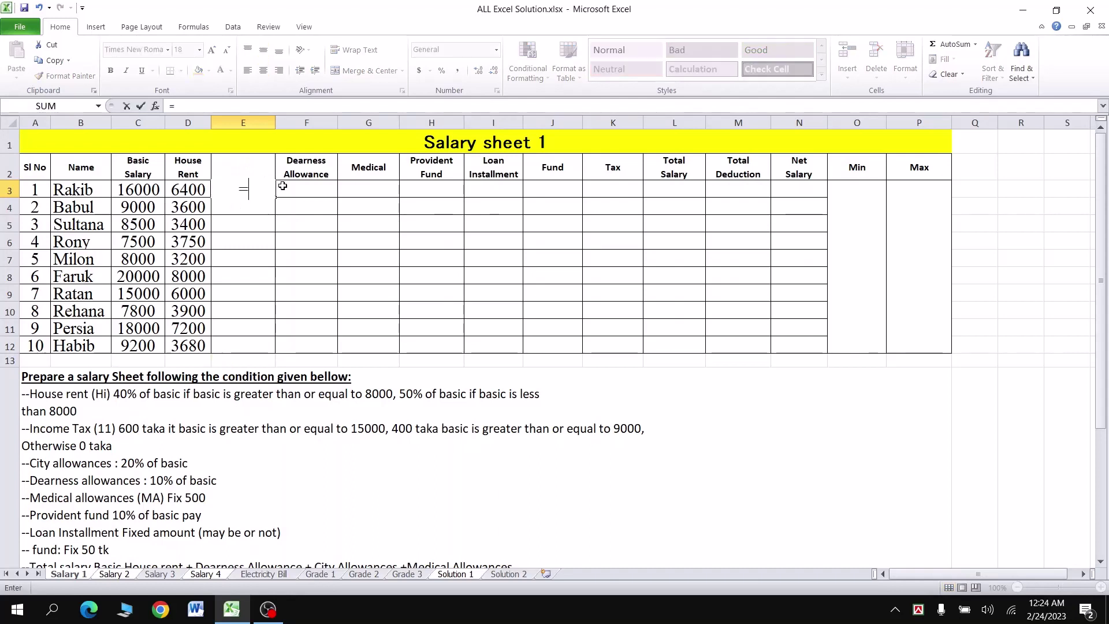
click(127, 193)
text(*20)
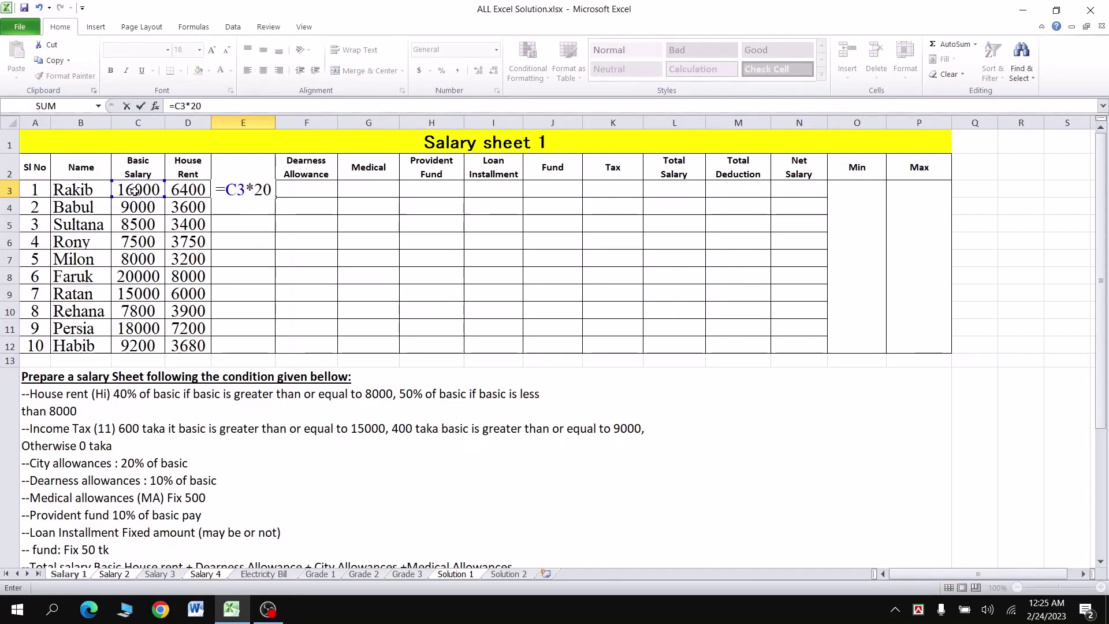
text(%)
key(Return)
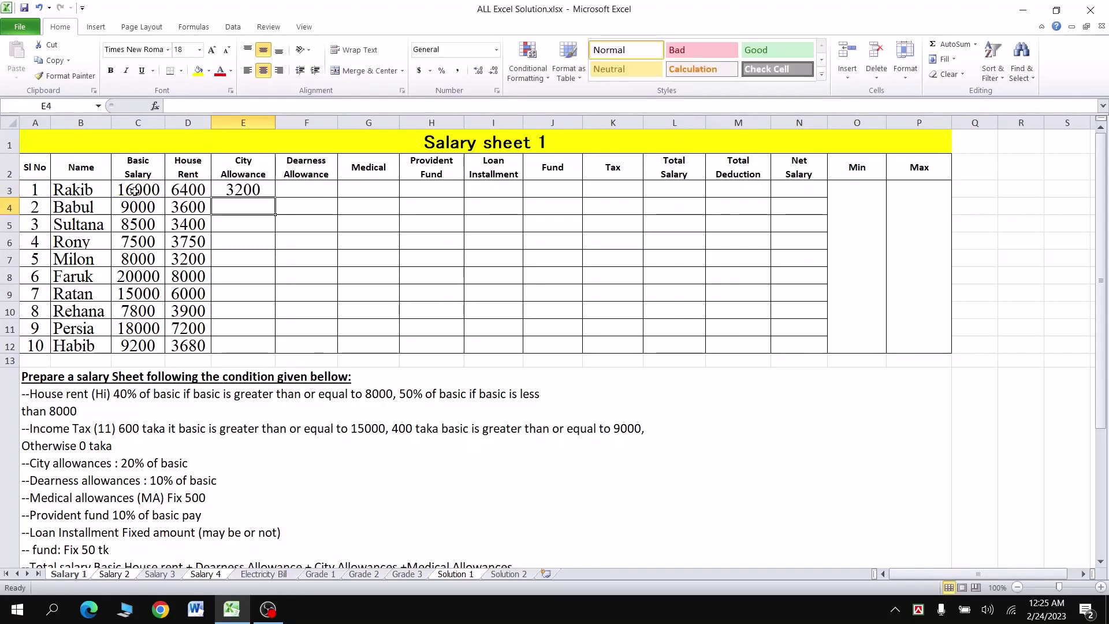
click(257, 191)
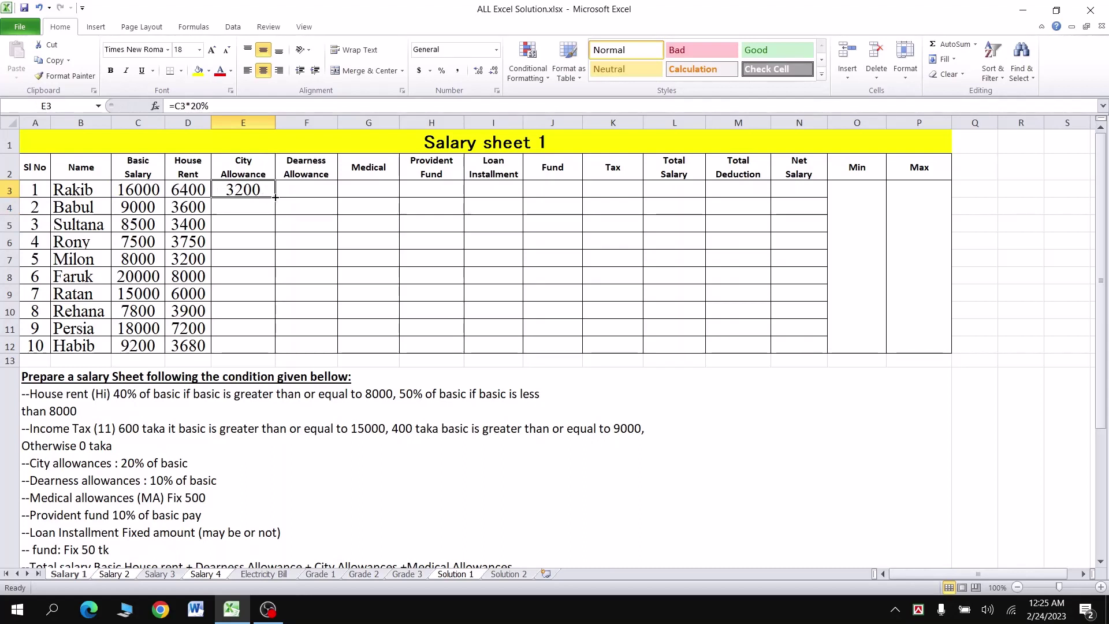
drag(275, 197, 265, 345)
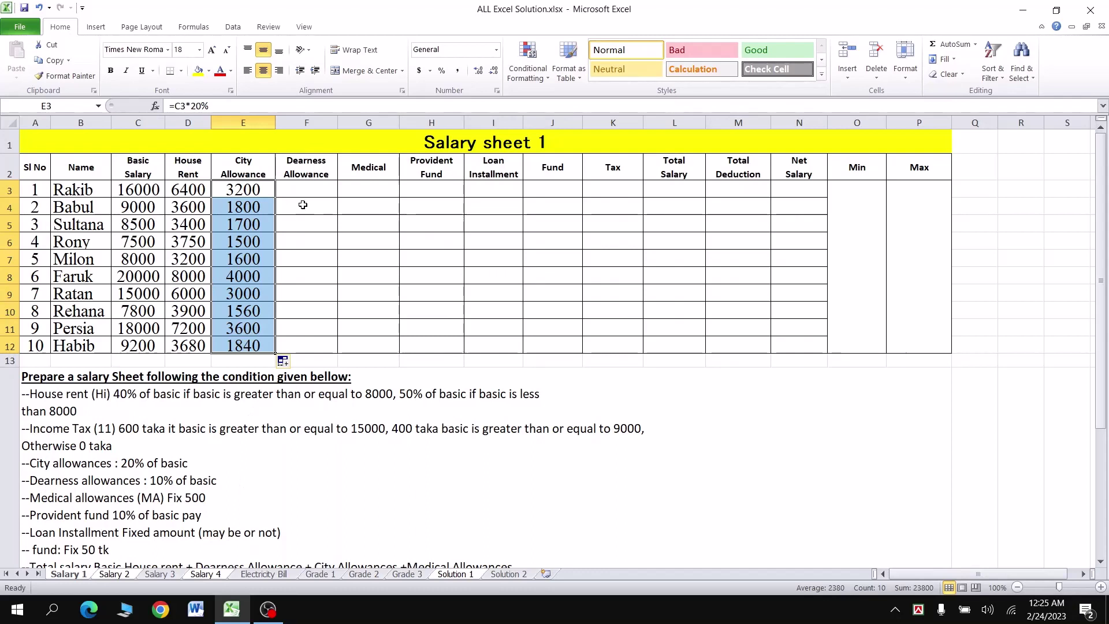
click(306, 185)
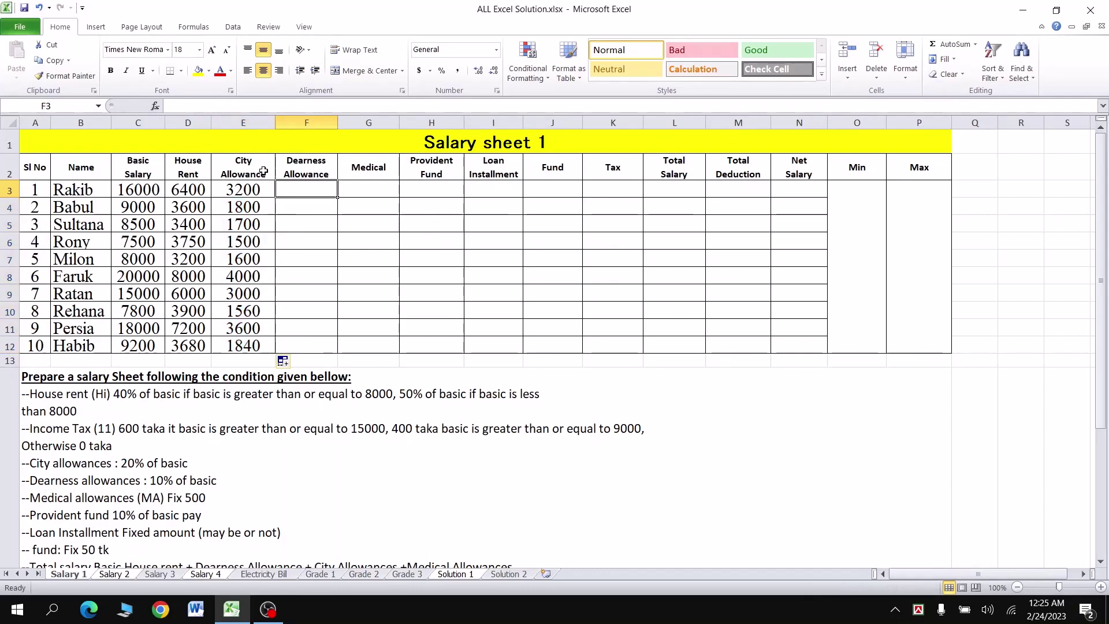
- Enter =C3*10% in F3 and fill it down to F12
text(=)
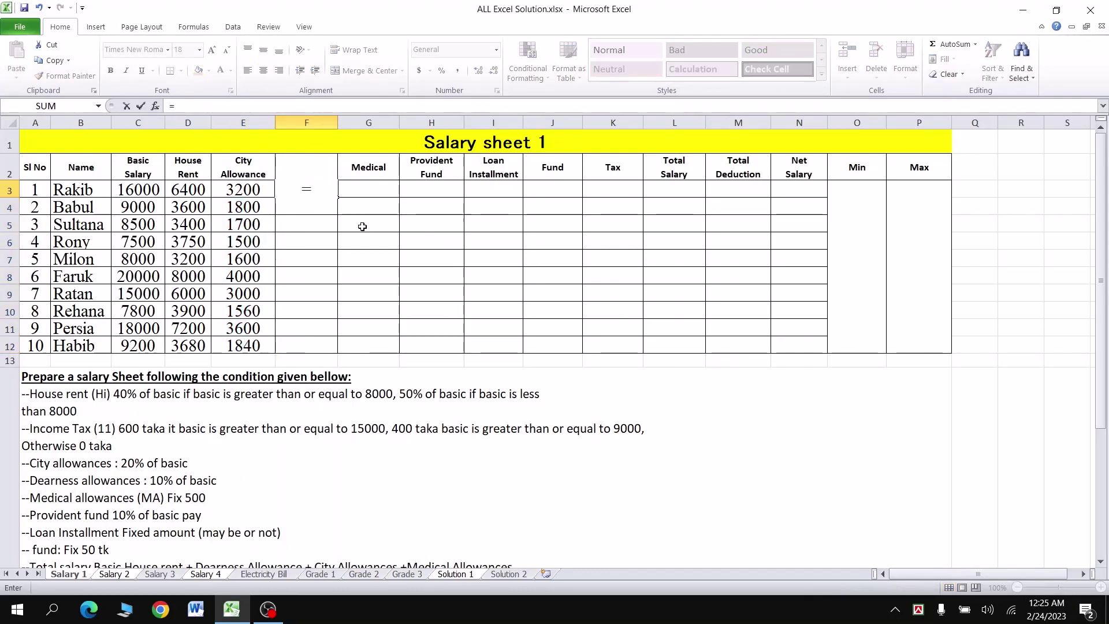
click(139, 187)
text(*)
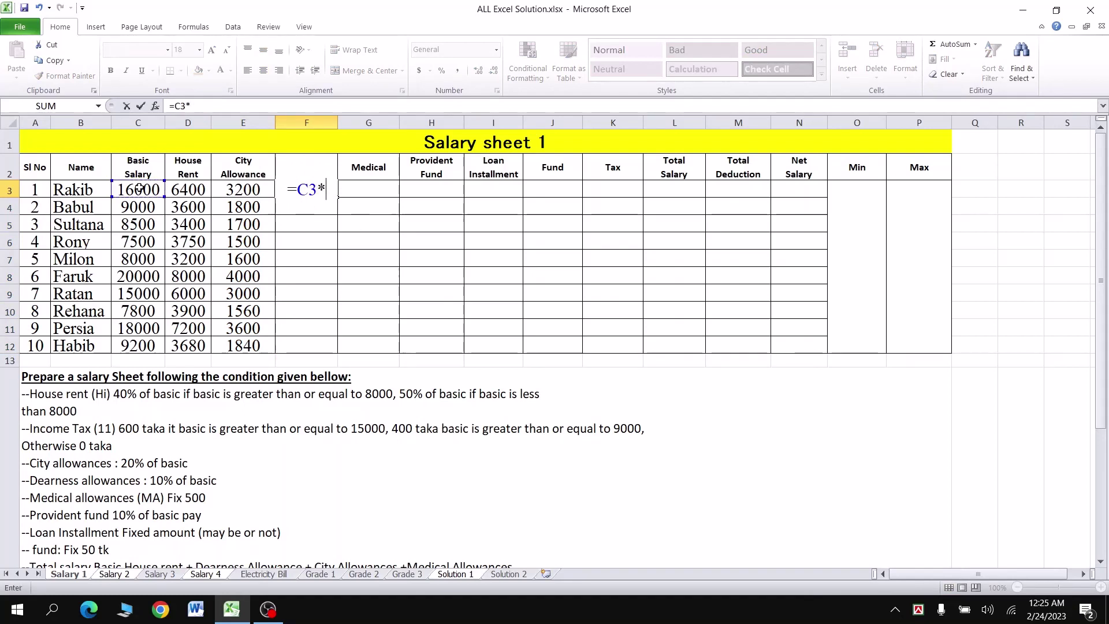
text(10)
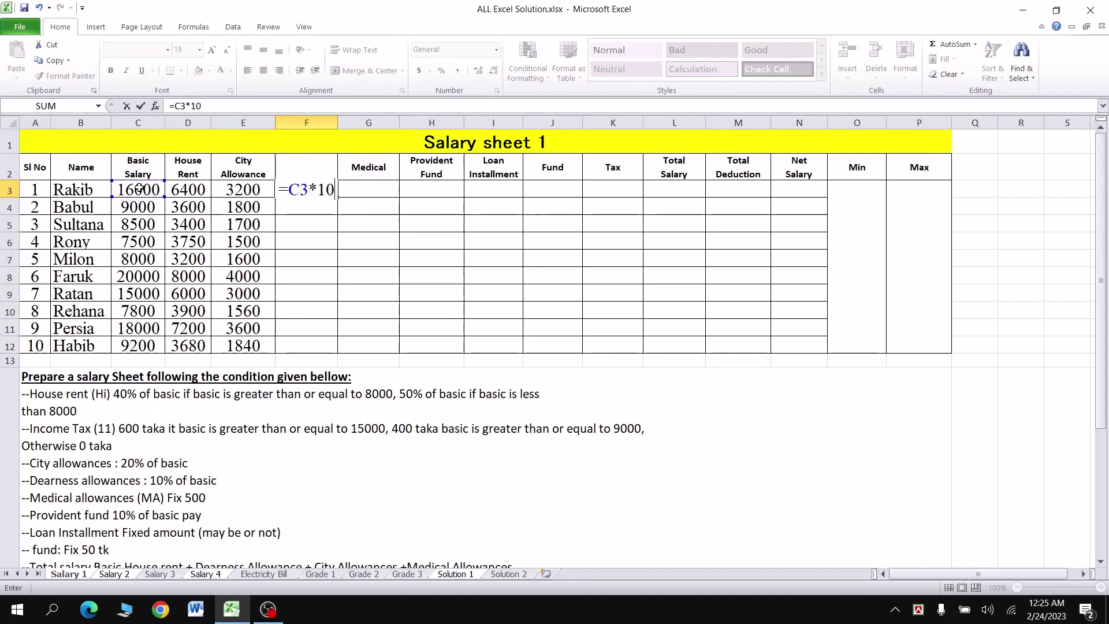
text(%)
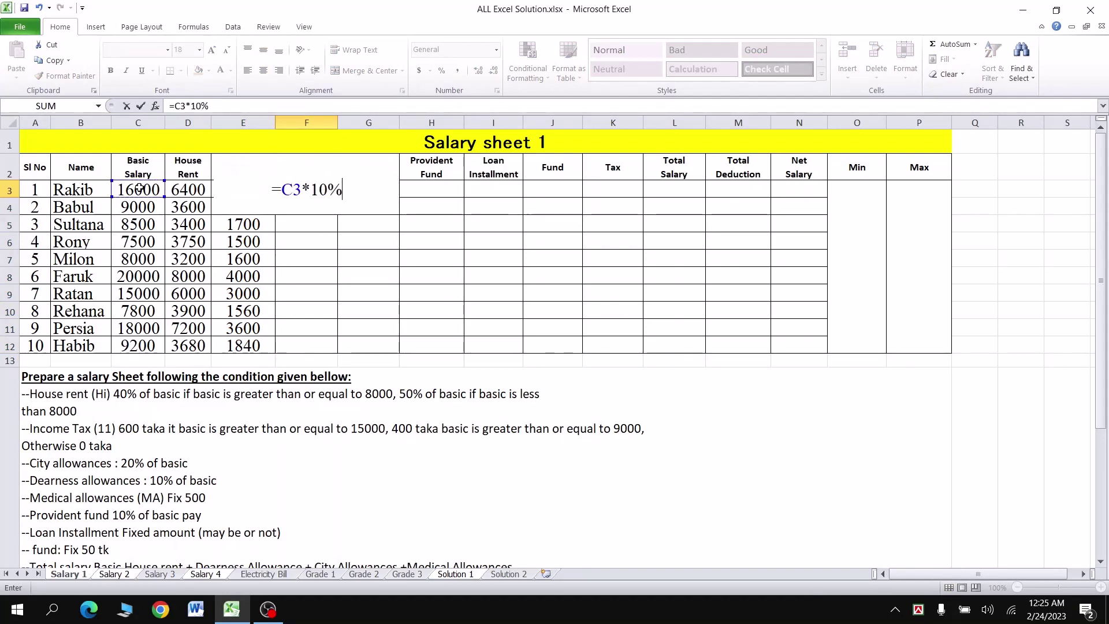
key(ctrl+Return)
drag(337, 197, 338, 347)
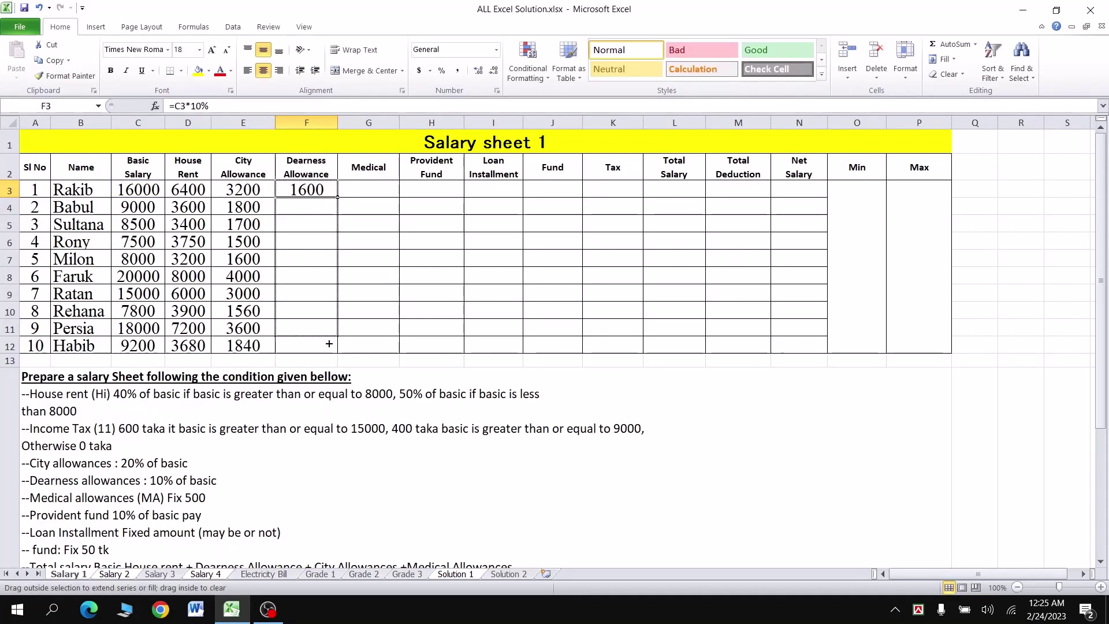
click(380, 185)
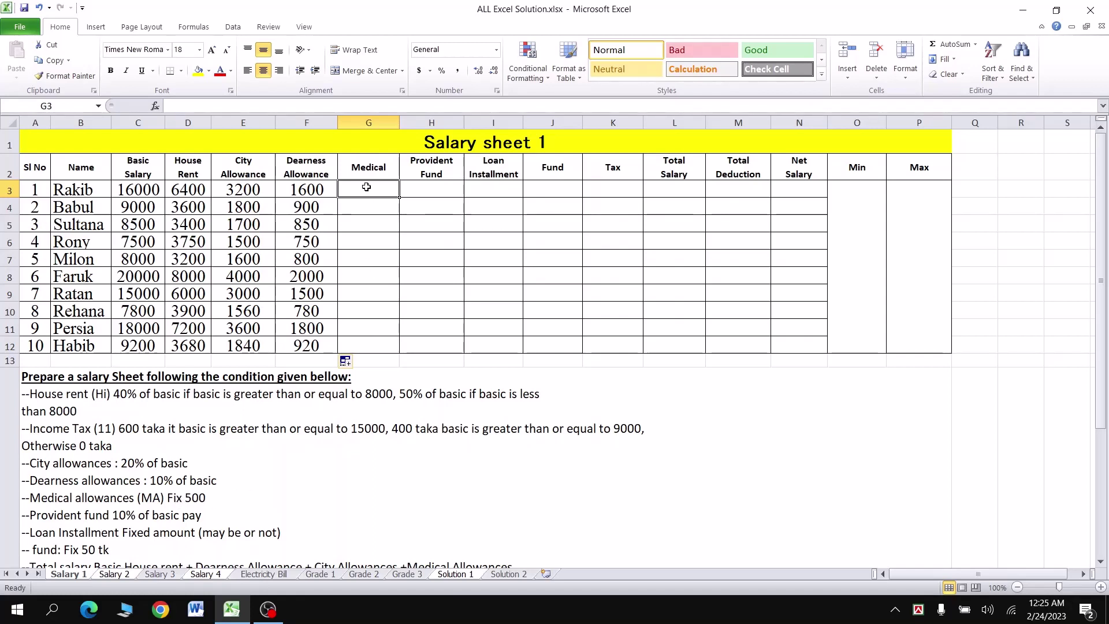
- Set the Medical amount to 500 in G3 through G12
text(500)
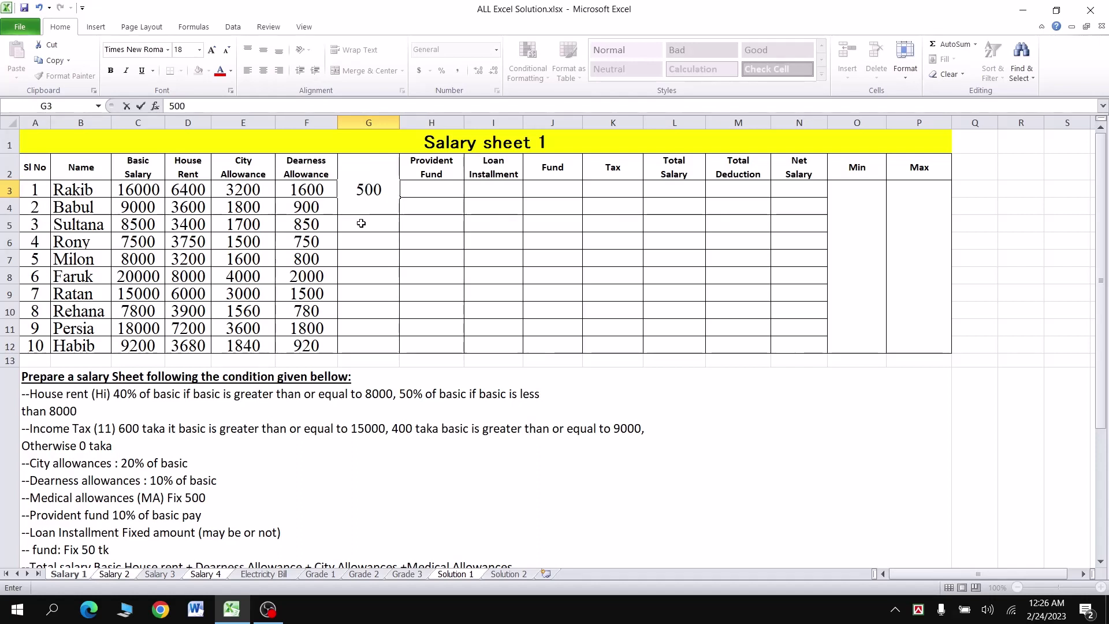
click(361, 224)
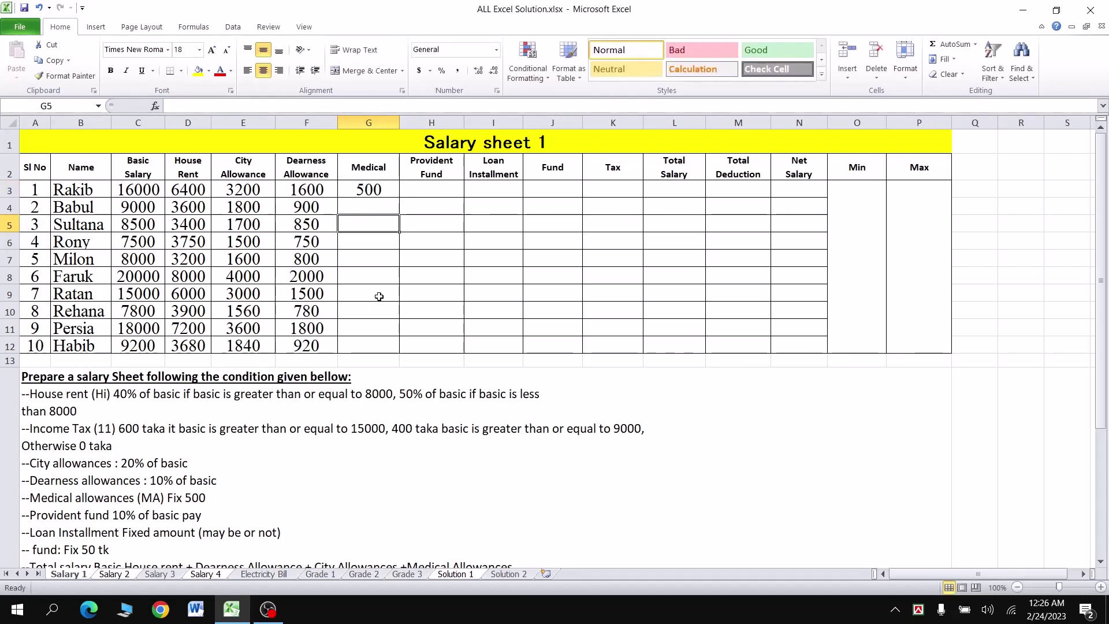
click(361, 189)
drag(398, 198, 399, 352)
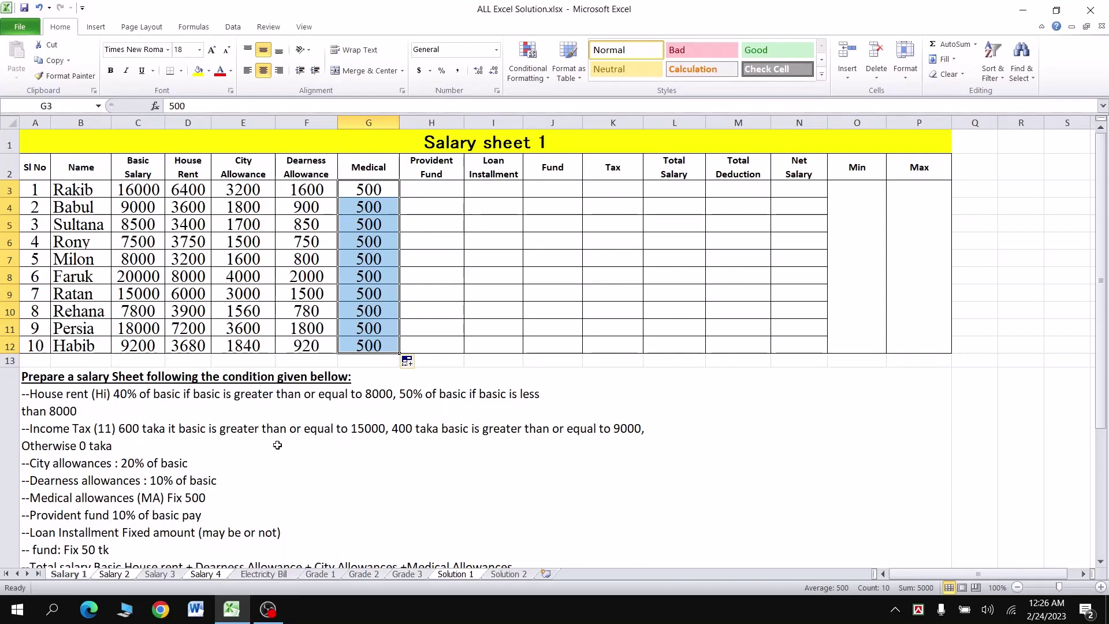
- Enter =C3*10% in H3 and fill the Provident Fund column to H12
click(432, 190)
text(=)
click(139, 190)
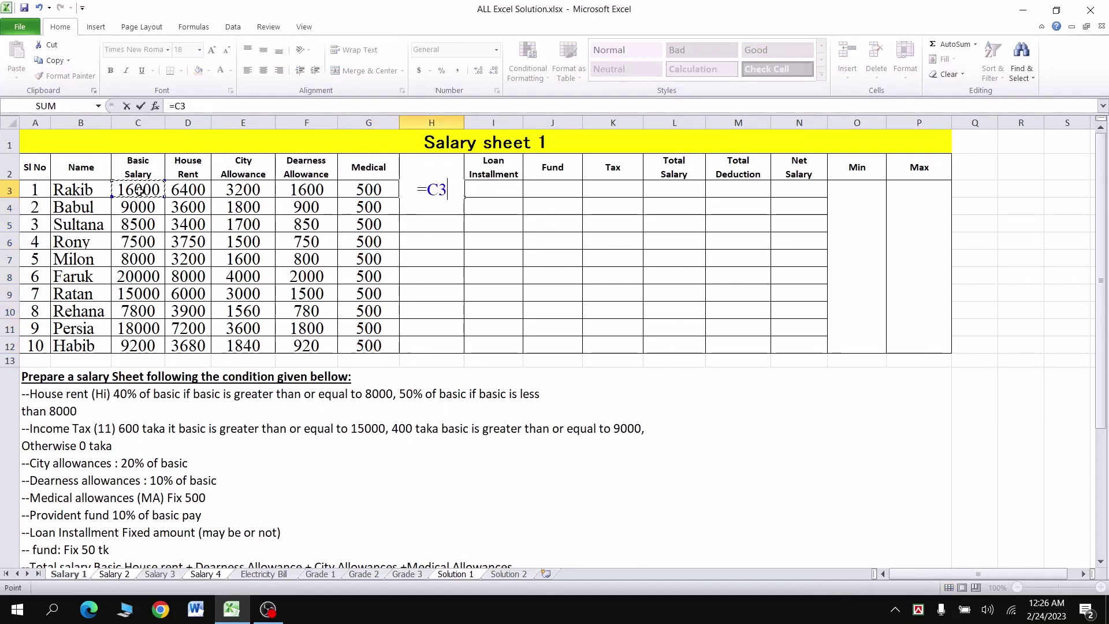
text(*10%)
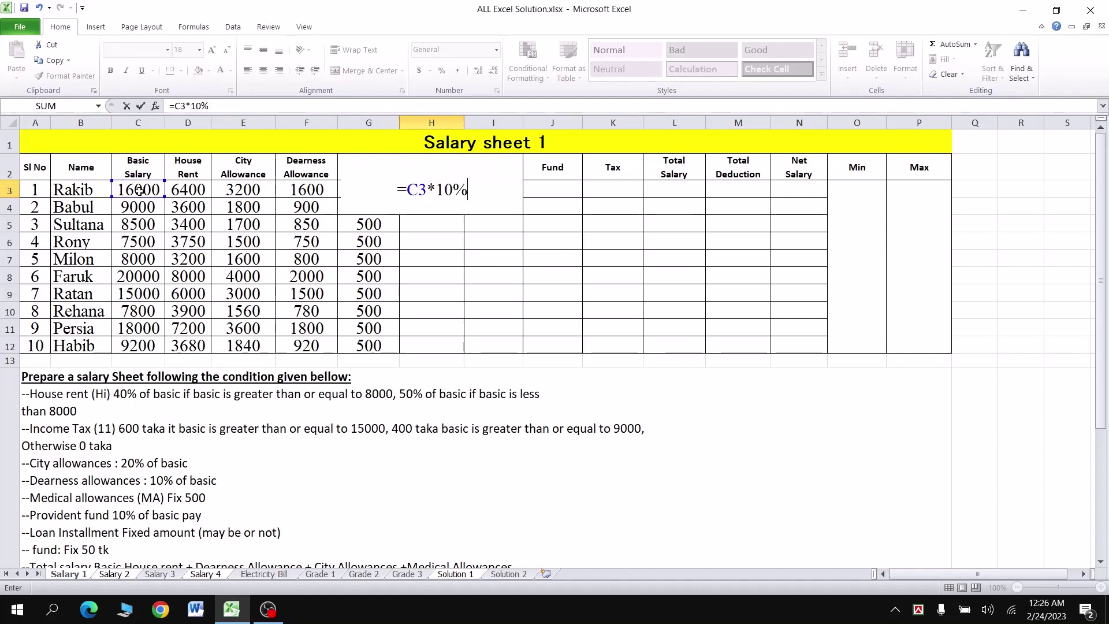
key(ctrl+Return)
drag(463, 197, 463, 347)
click(500, 189)
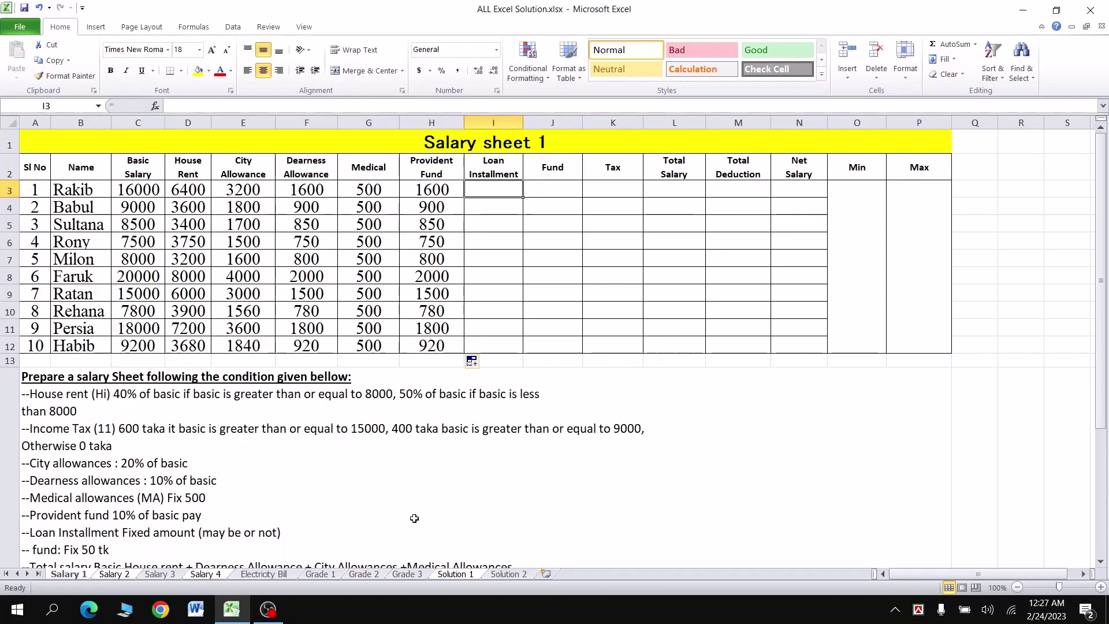
- Set Loan Installment to 0 in I3 through I12
text(0)
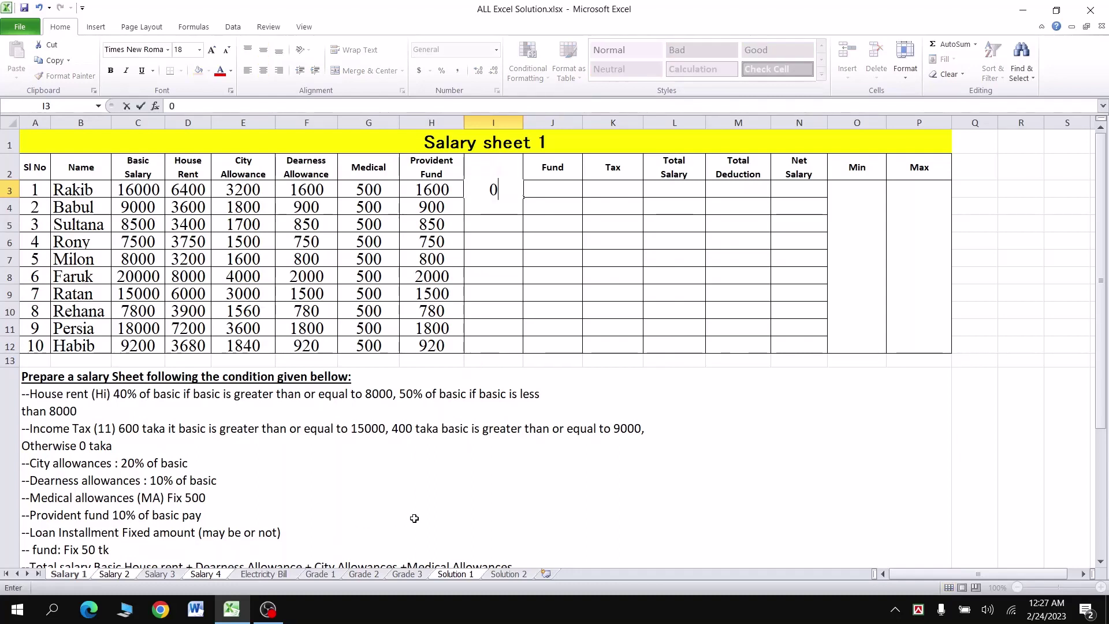
key(Return)
key(Return)
key(Return)
click(513, 189)
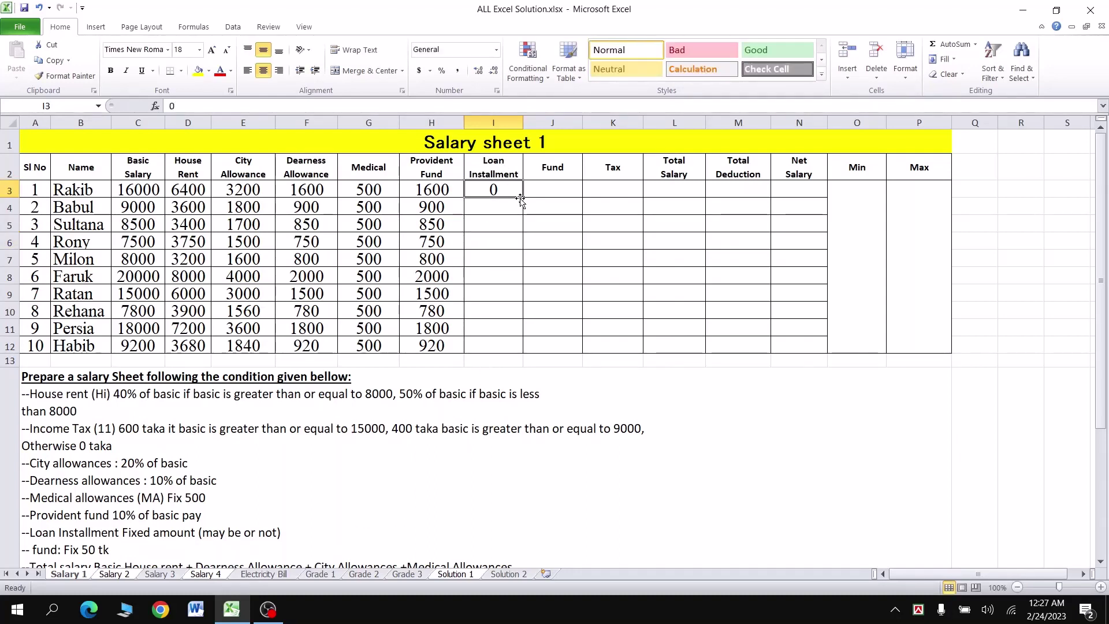
drag(521, 199, 525, 348)
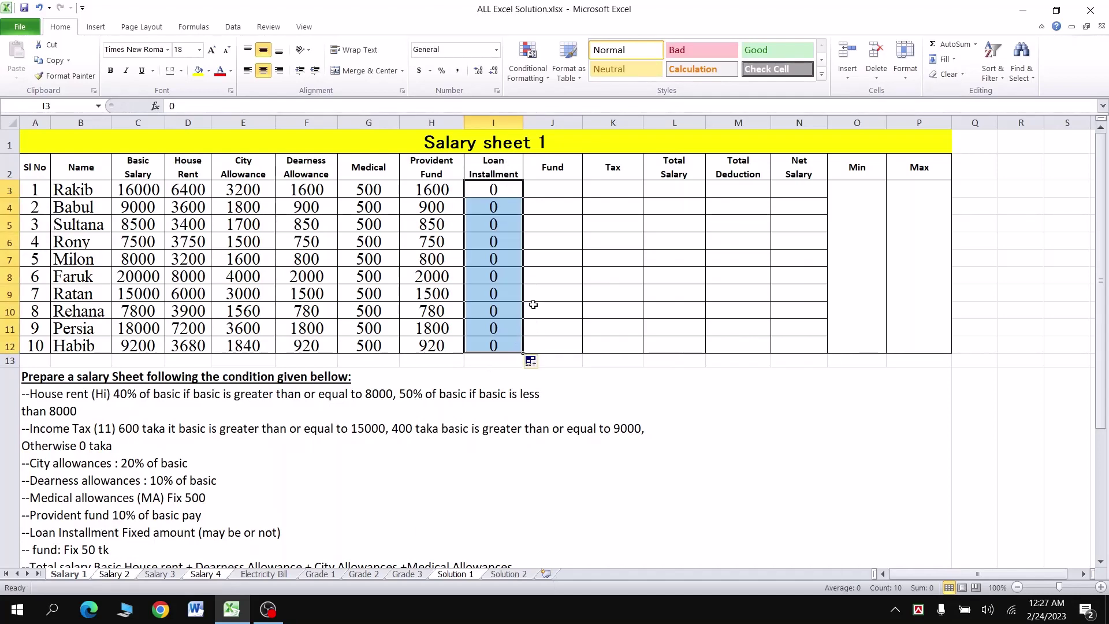
click(554, 190)
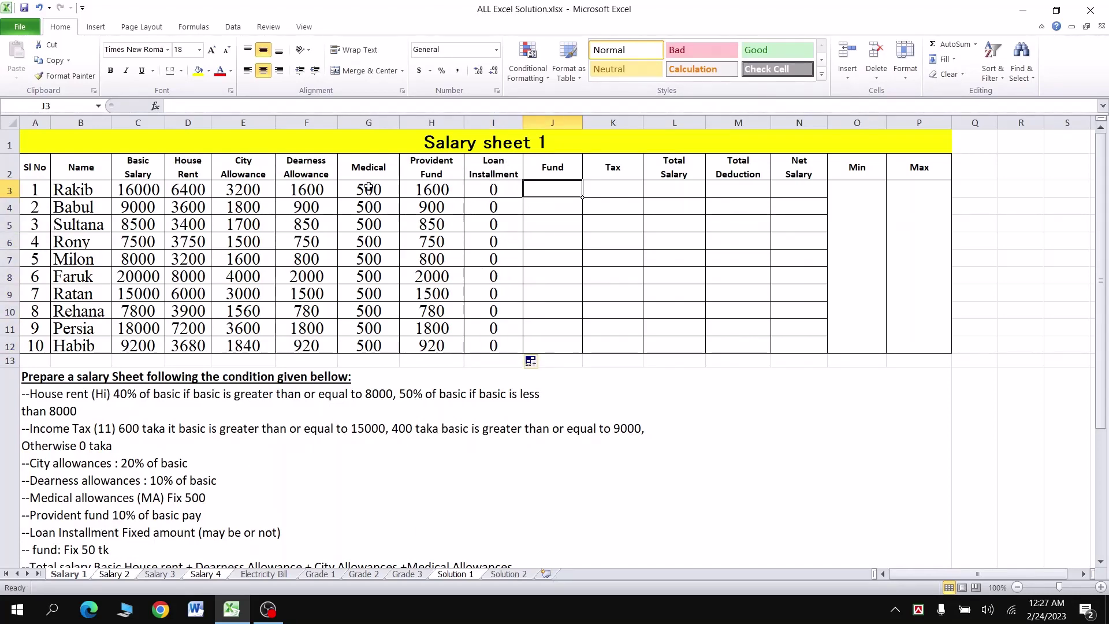
- Set the Fund amount to 50 in J3 through J12
text(50)
key(ctrl+Return)
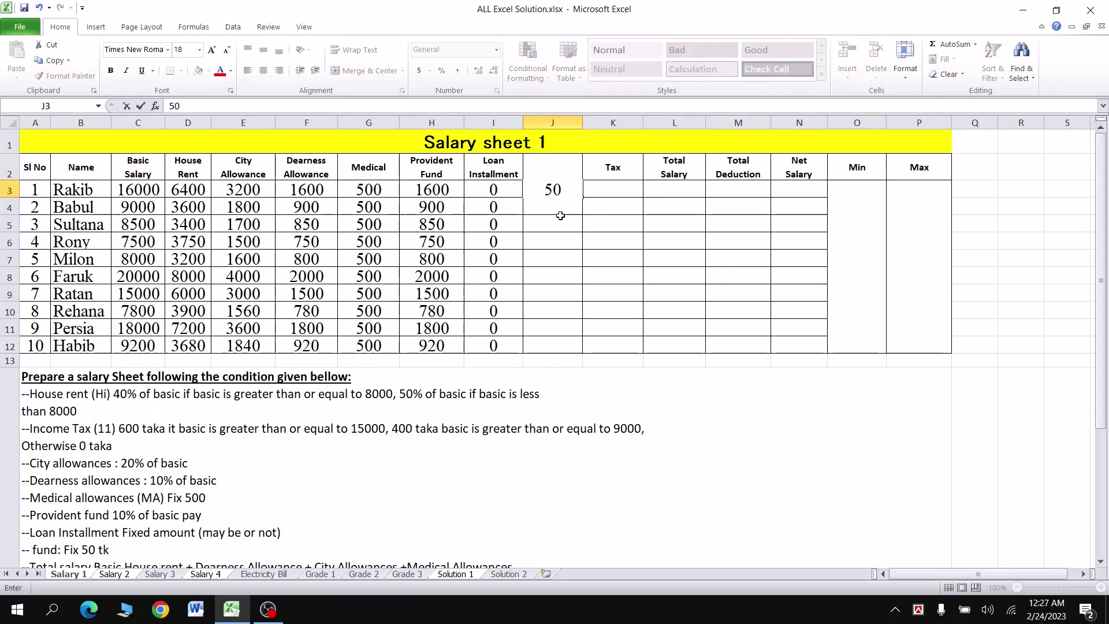
drag(582, 198, 572, 349)
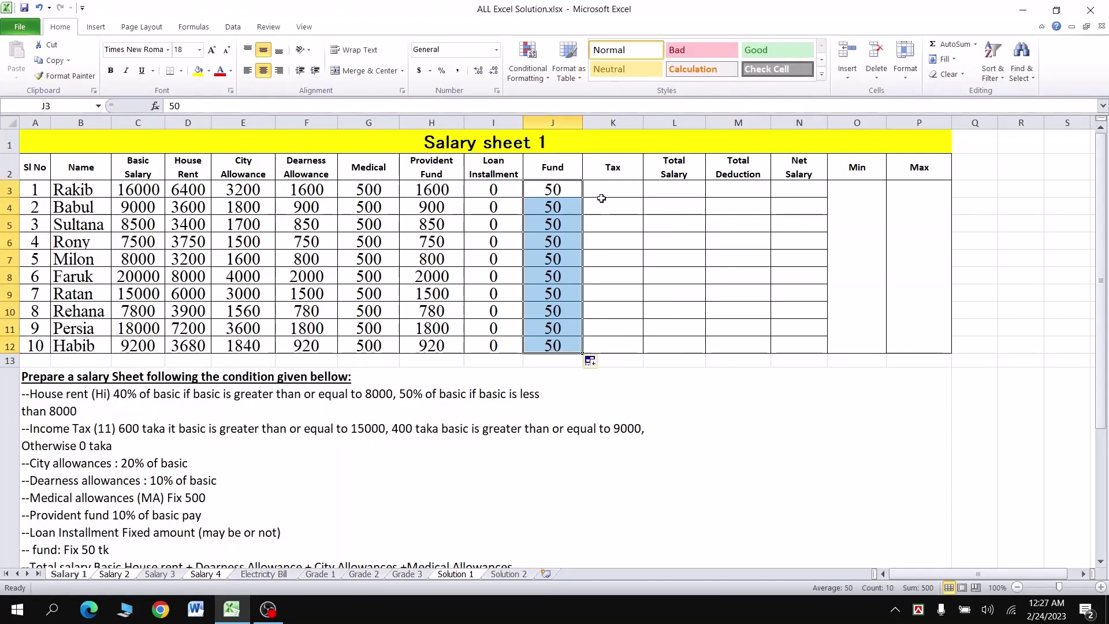
click(604, 193)
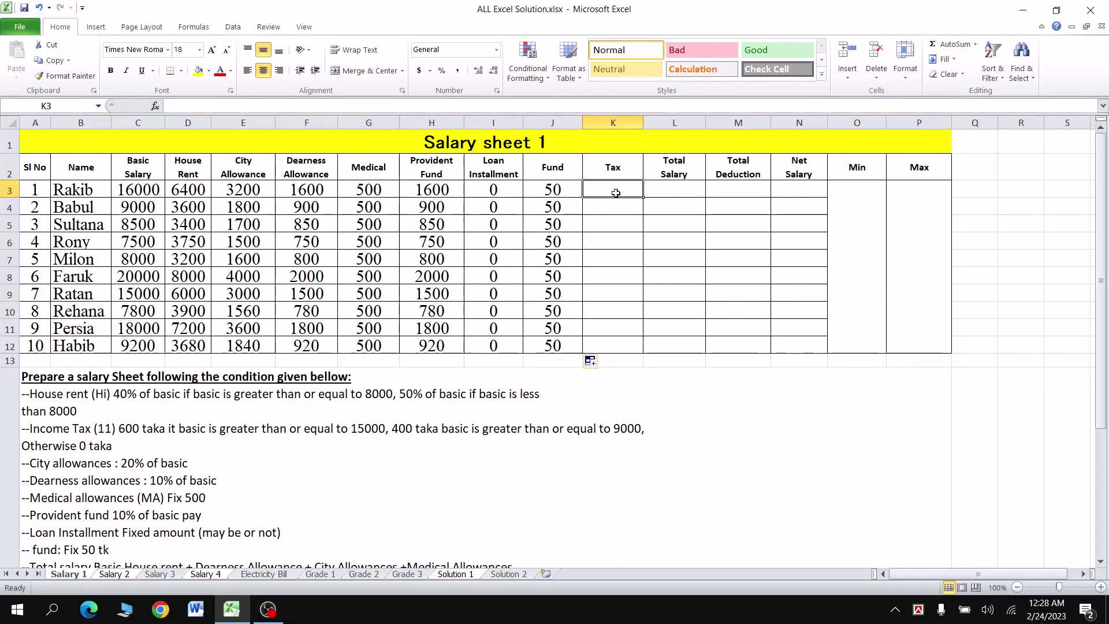
- Discard the half-written tax formula =if(C3>=15000,if(C3 in K3 and restart with =if(
text(=if()
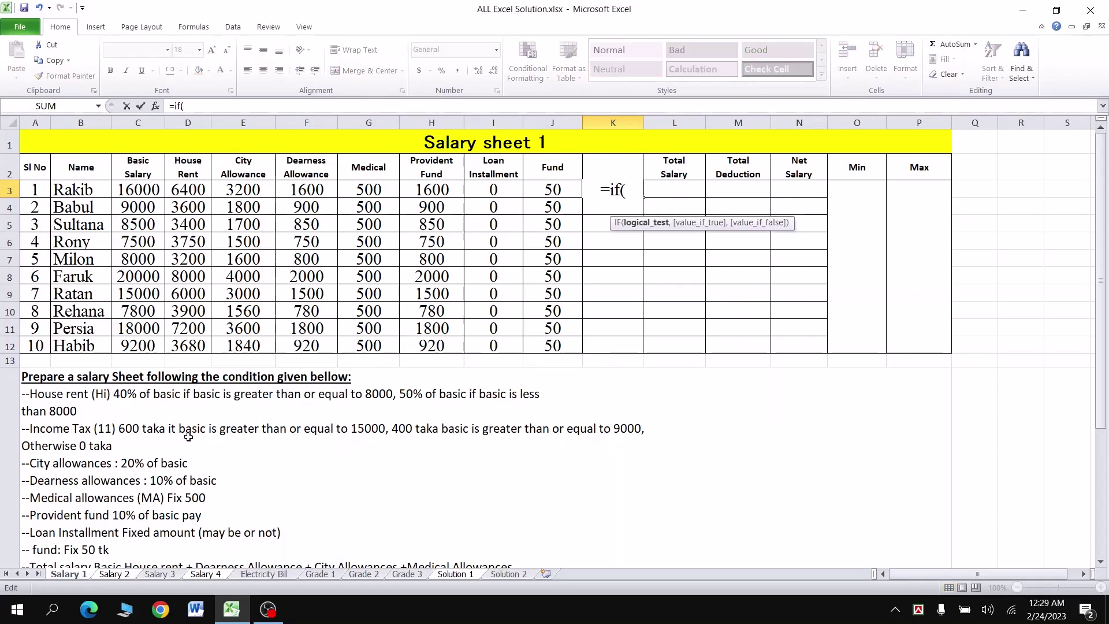
click(138, 191)
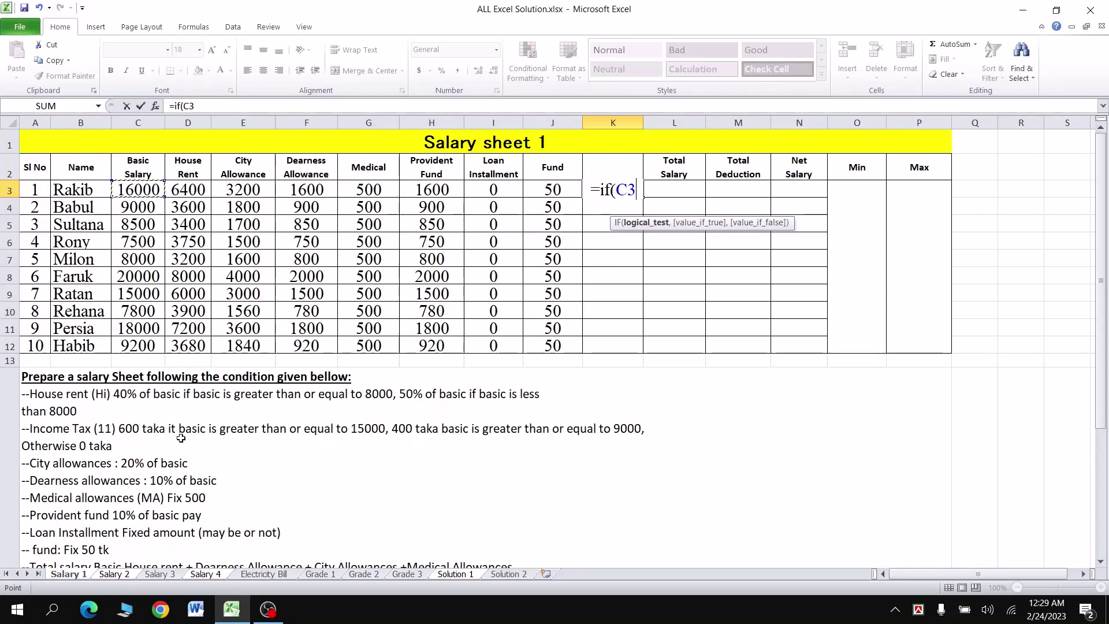
text(>=)
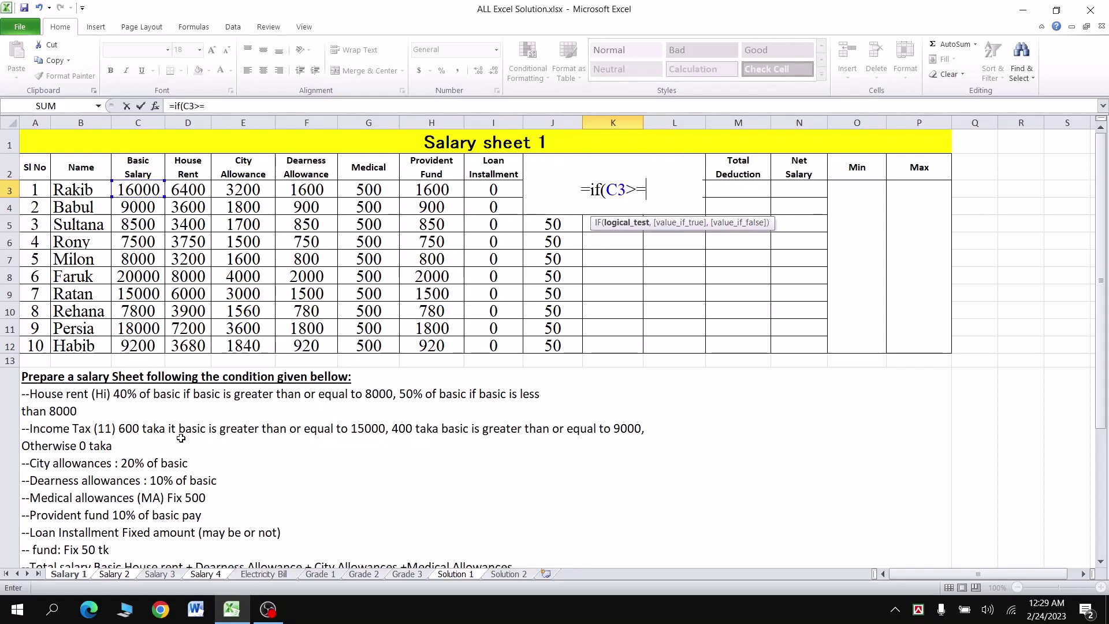
text(15000)
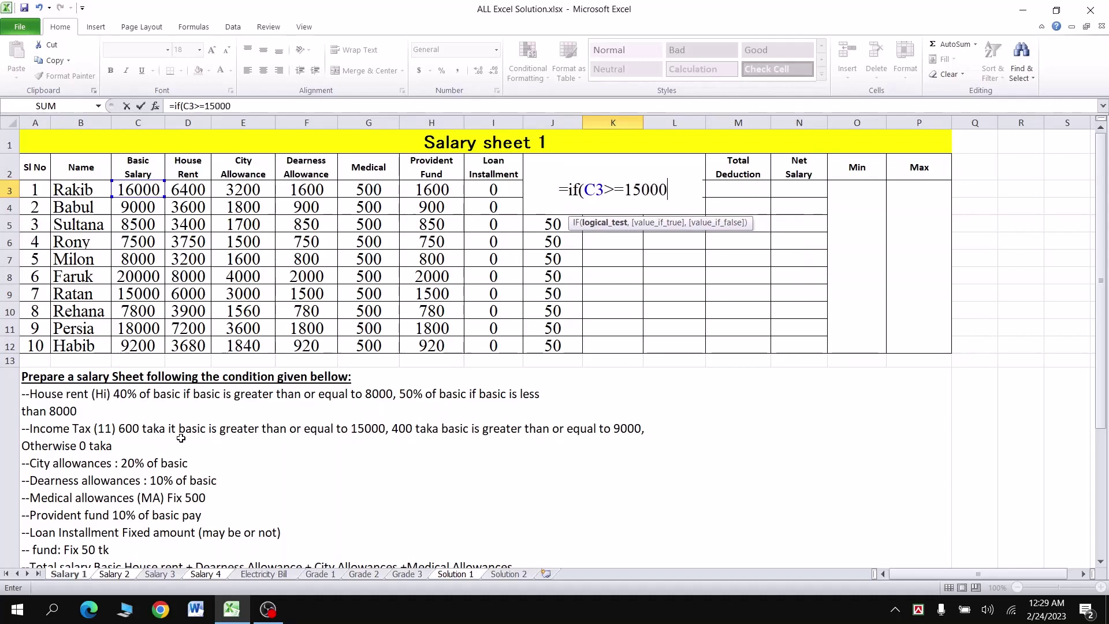
text(,if()
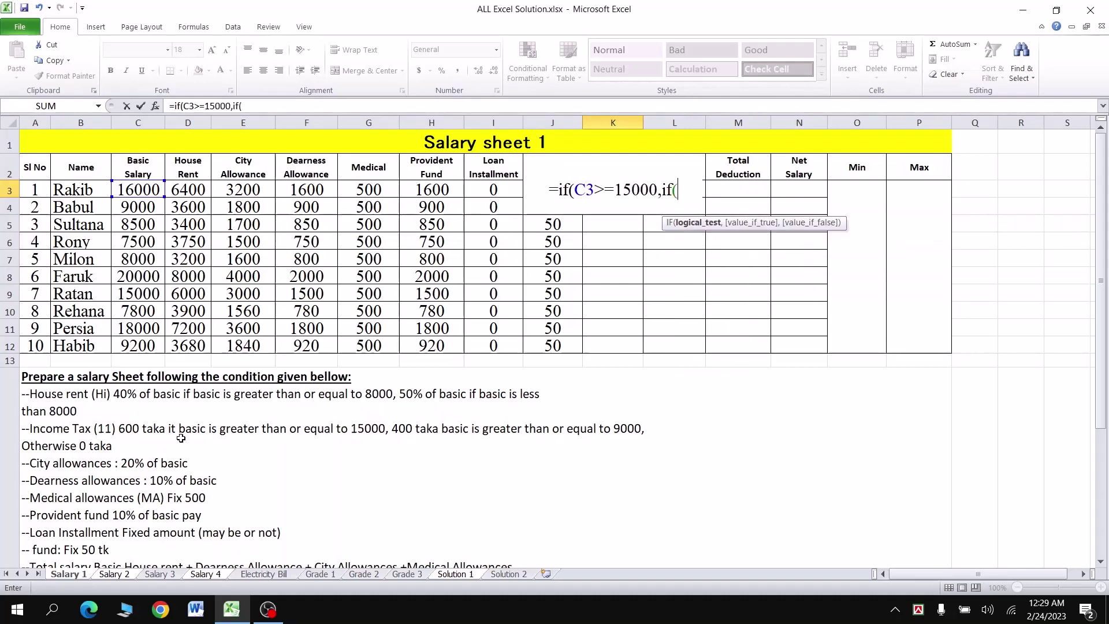
text(C3)
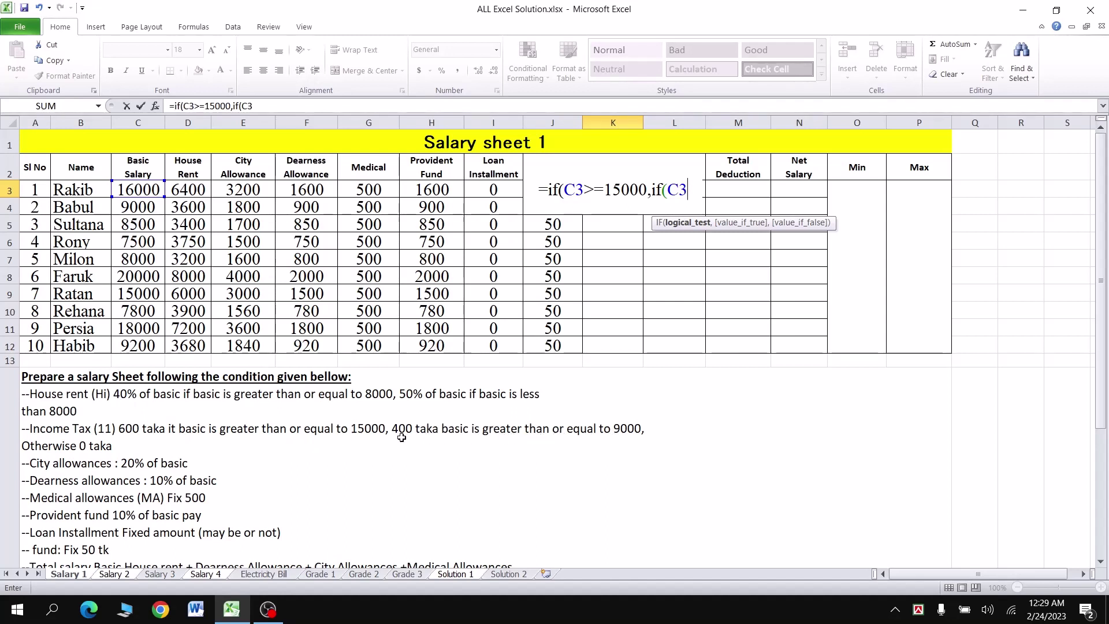
key(Escape)
text(=if)
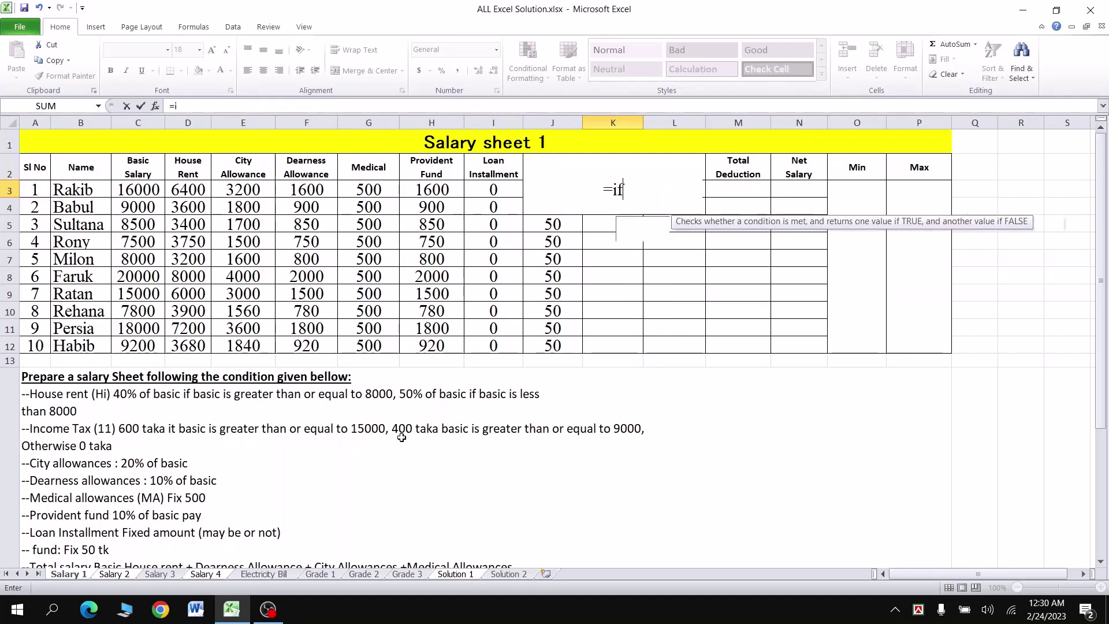
text(()
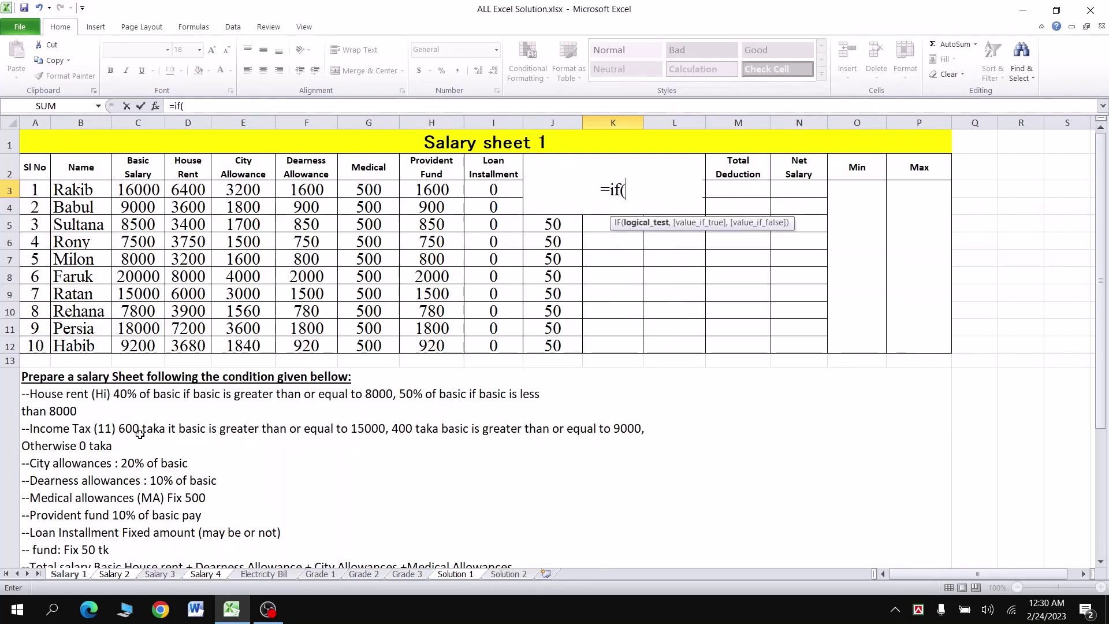
- Finish K3 as =IF(C3>=15000,600,IF(C3>=9000,400,0)), giving 600 tax
click(149, 186)
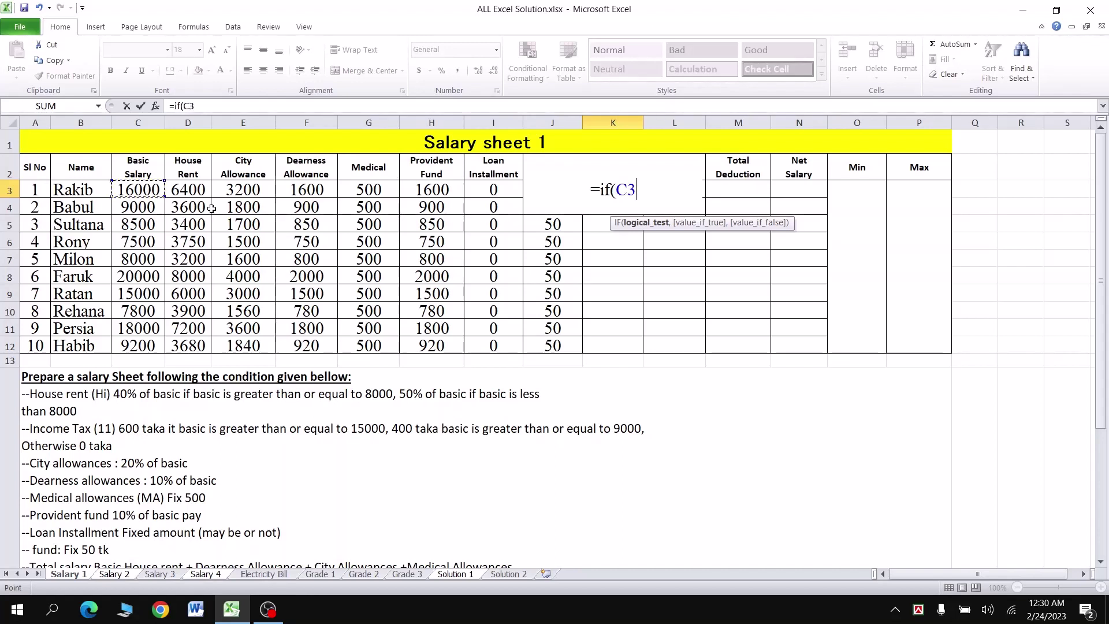
text(>=)
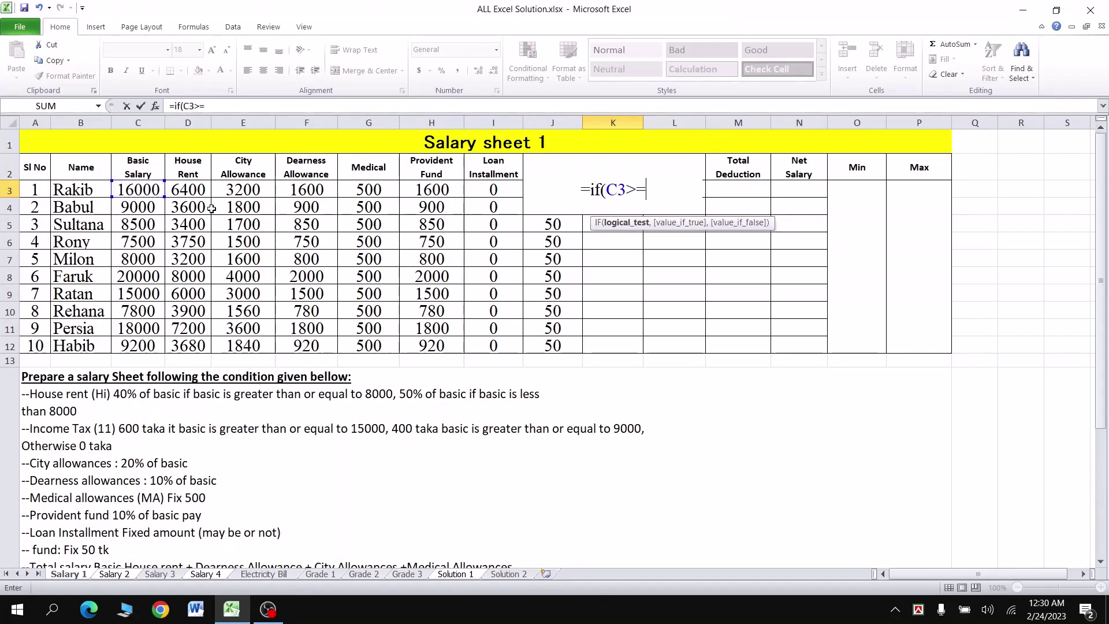
text(15)
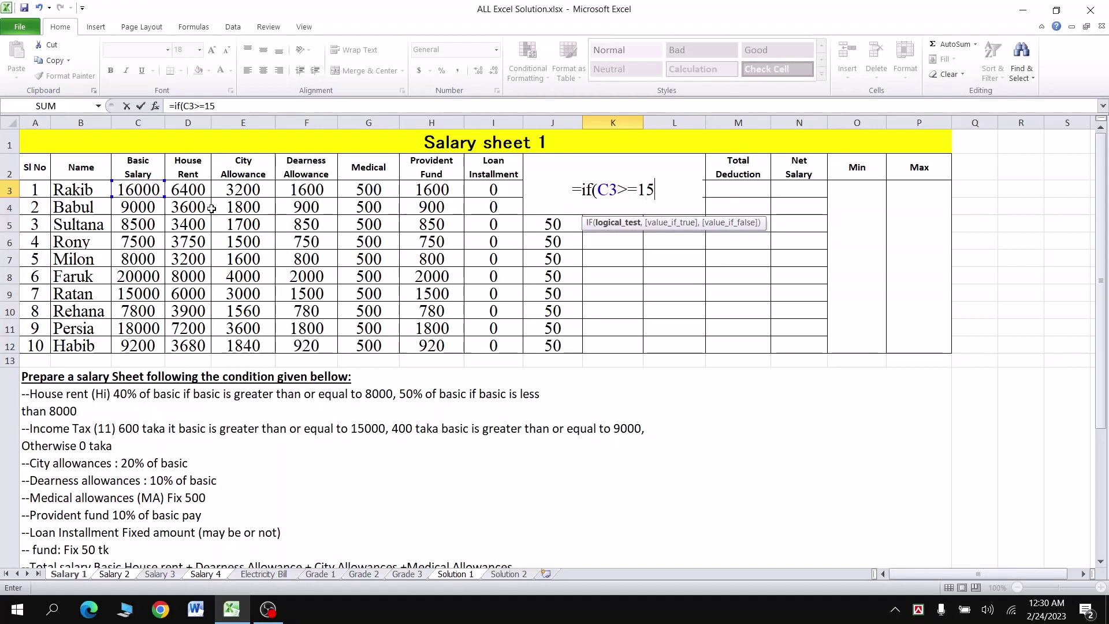
text(000,)
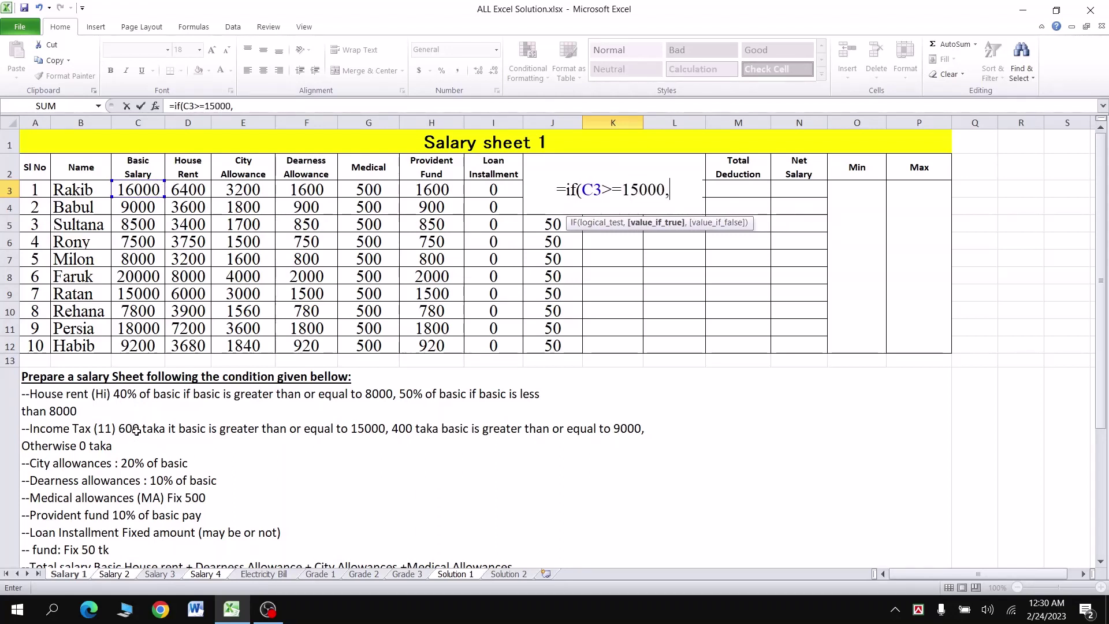
text(600,)
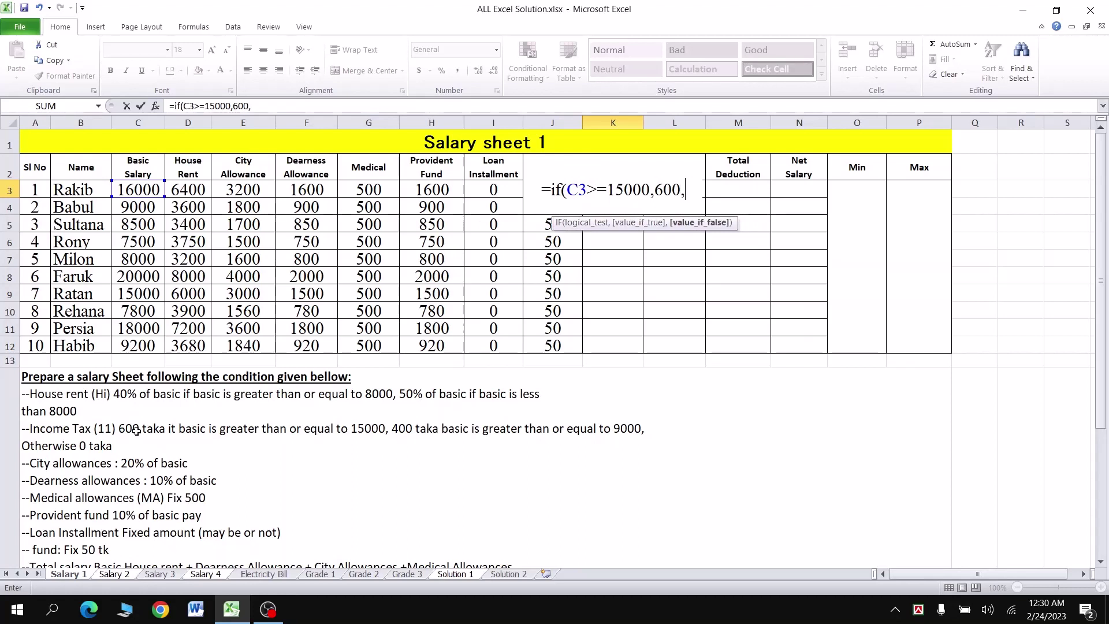
text(I)
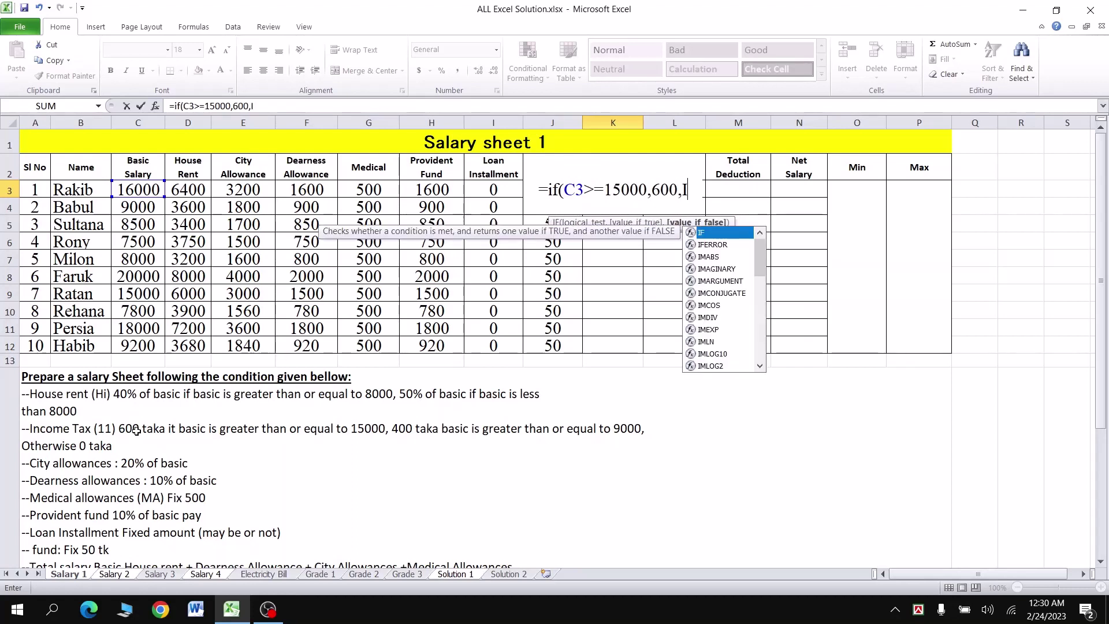
text(F()
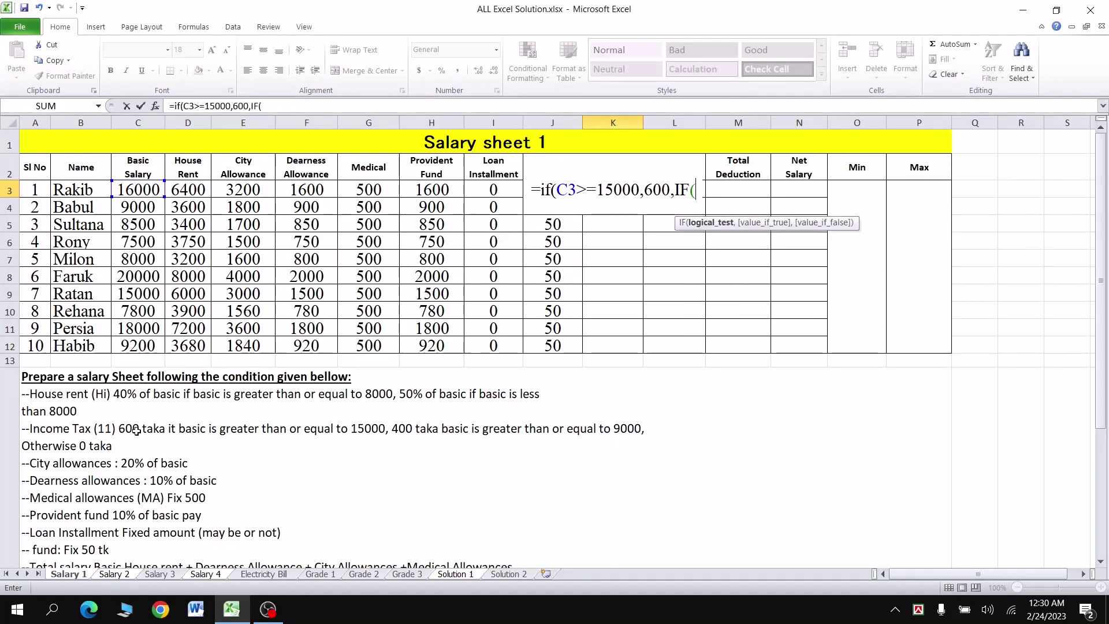
text(C3)
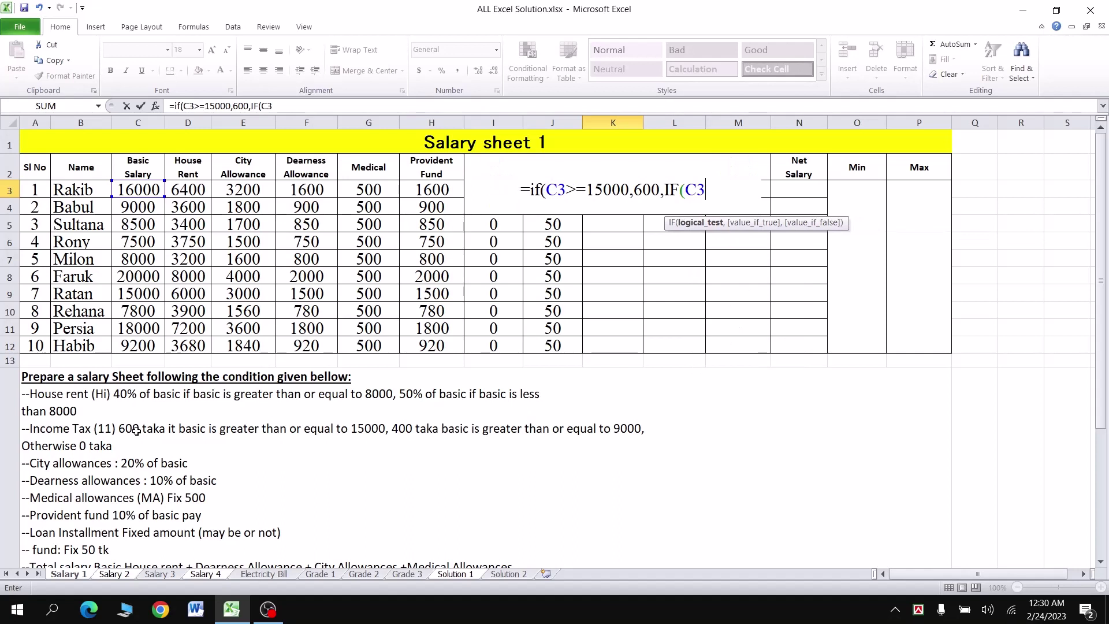
text(>=)
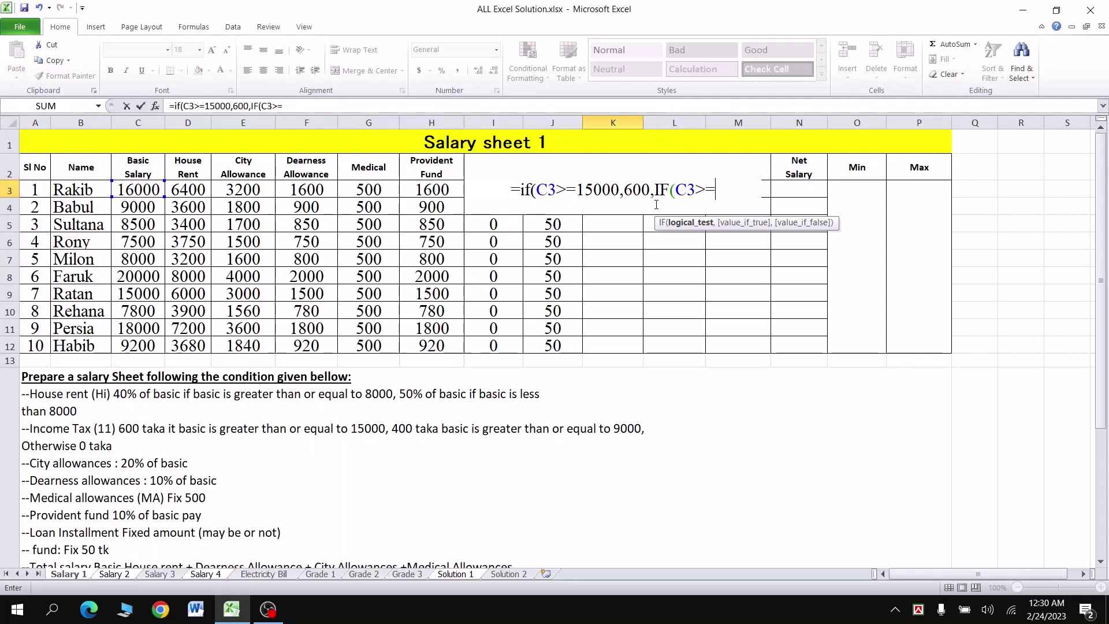
text(9000)
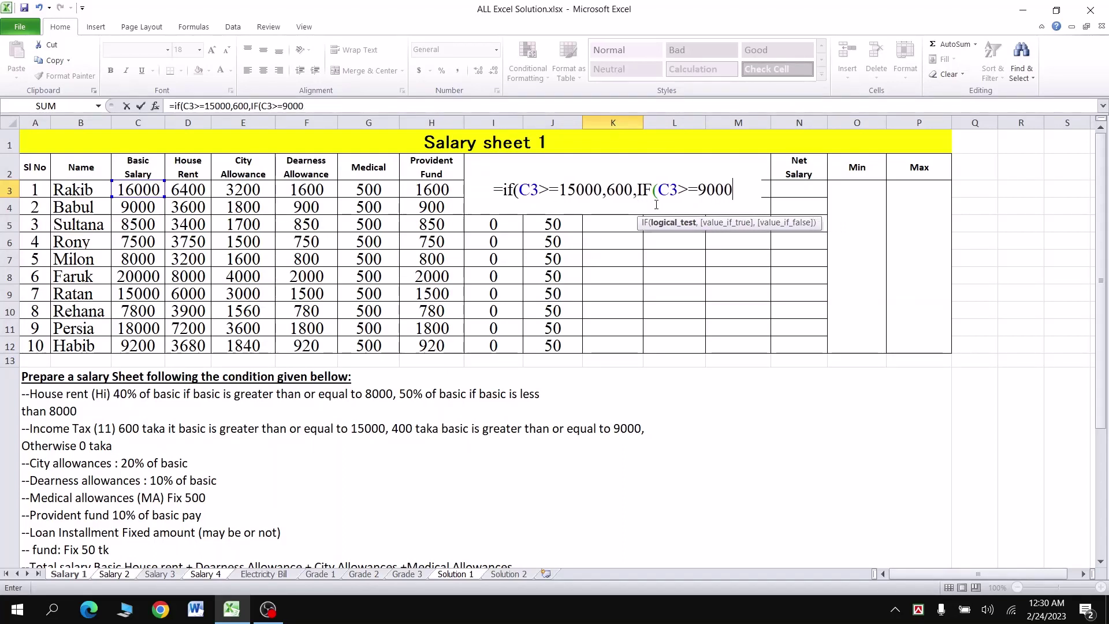
text(,4)
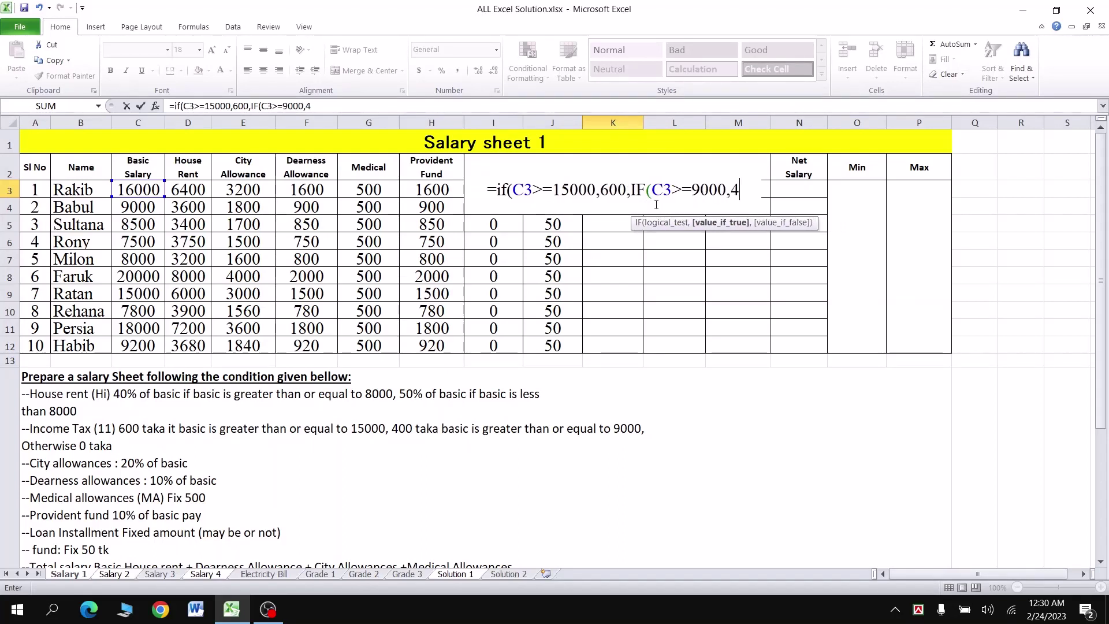
text(00)
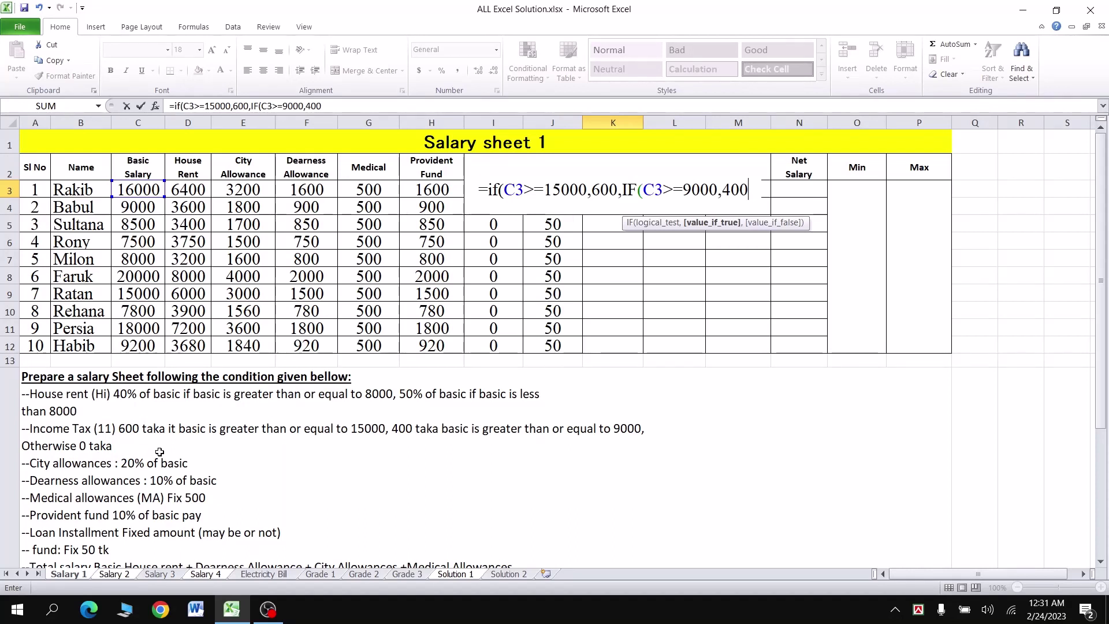
text(,0)
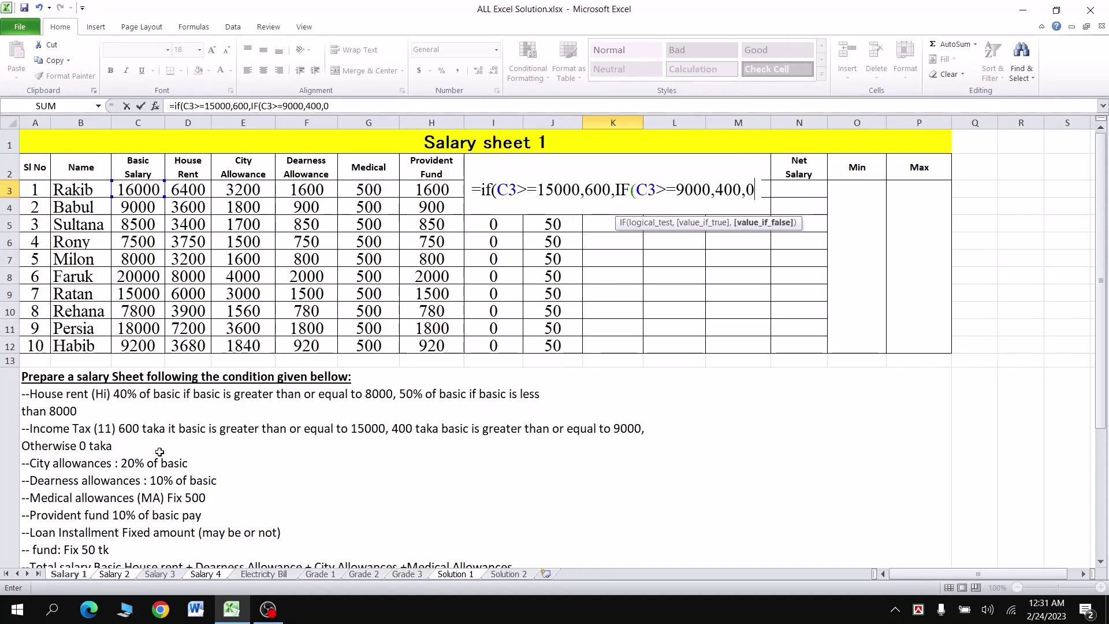
text()))
key(Return)
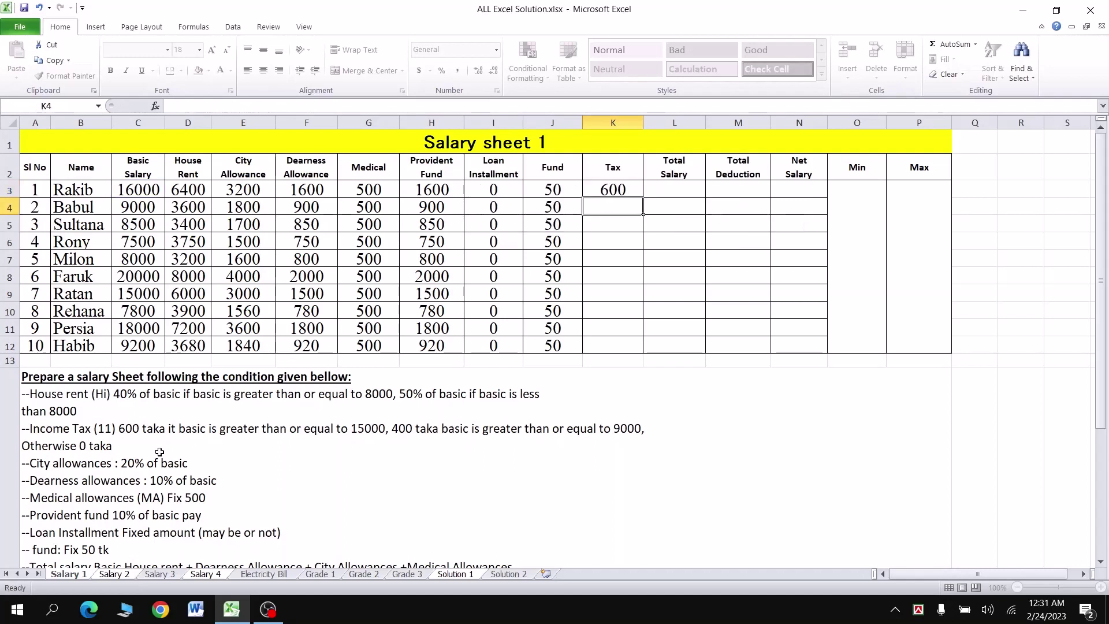
- Fill the tax formula down to K12 and change C5's basic salary to 9500
click(606, 192)
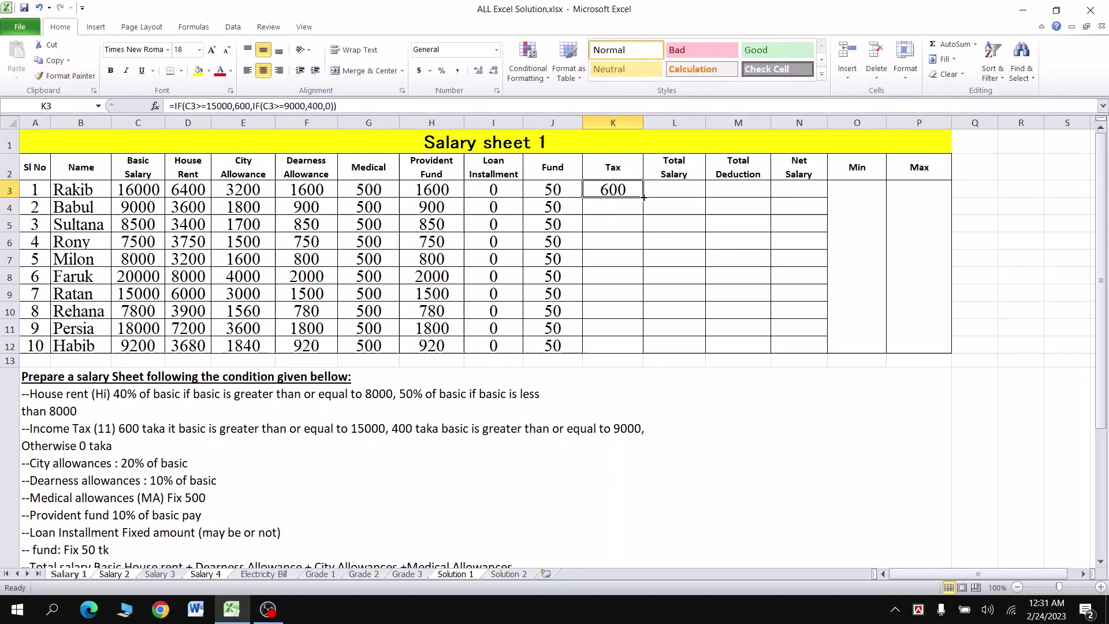
drag(643, 197, 637, 353)
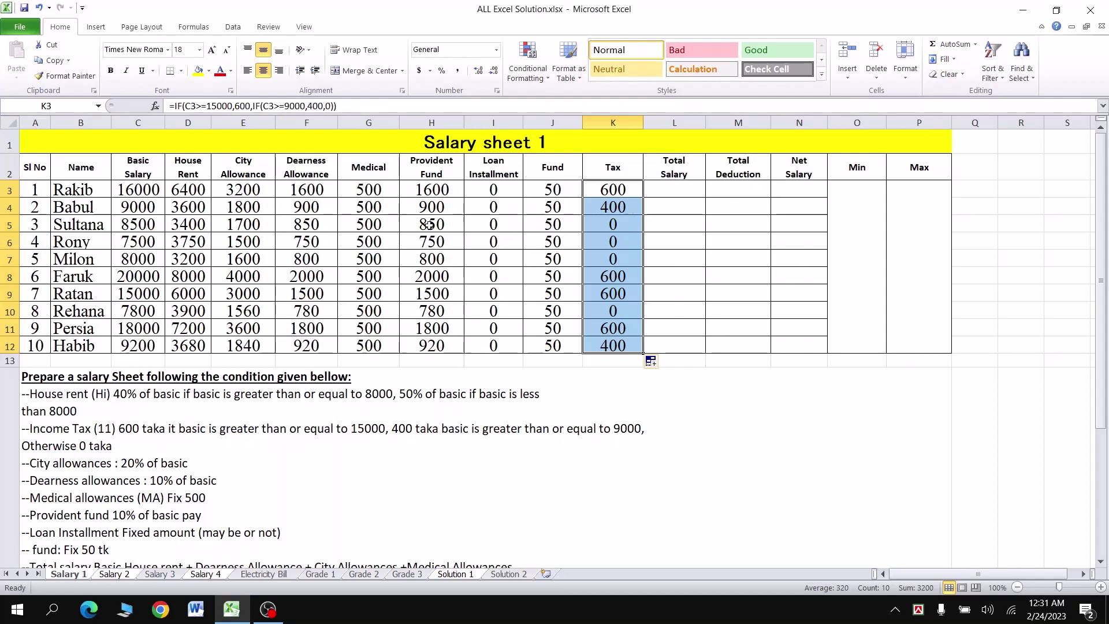
click(139, 226)
text(9)
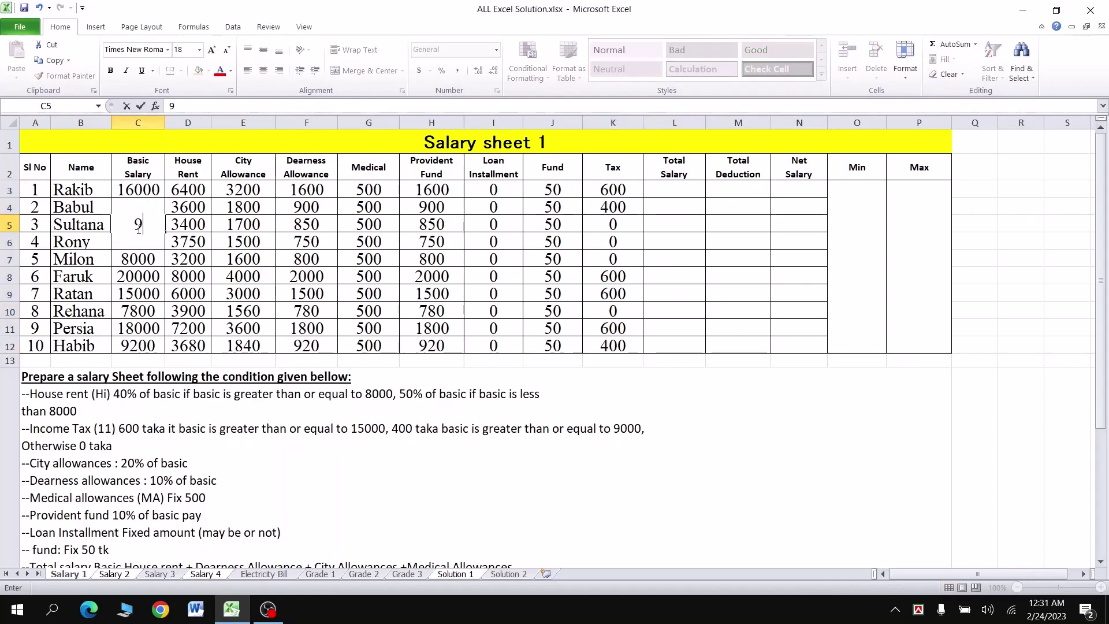
text(500)
key(Return)
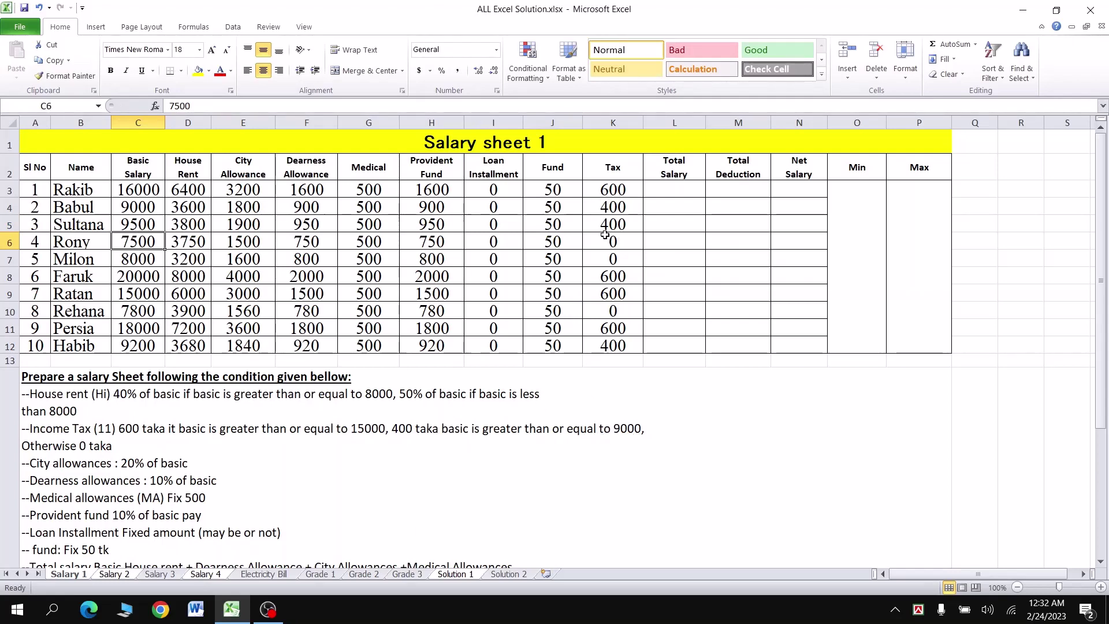
- Enter =D3+F3+E3+G3 in L3 and fill it down to L12, giving totals 11700 to 6940
click(683, 188)
scroll(683, 188, down, 1)
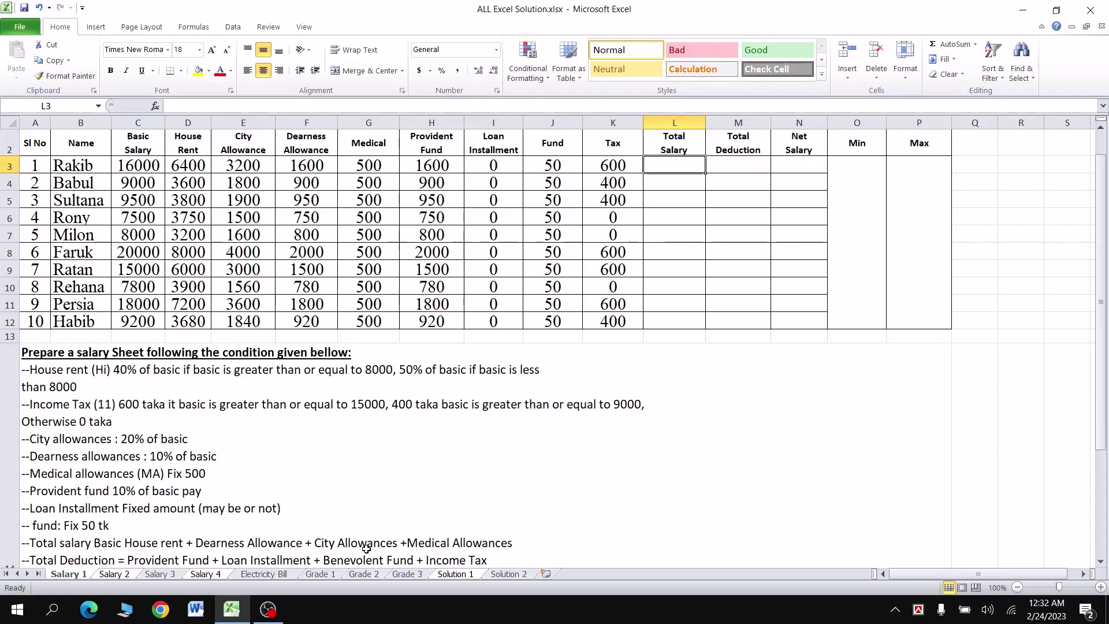
text(=)
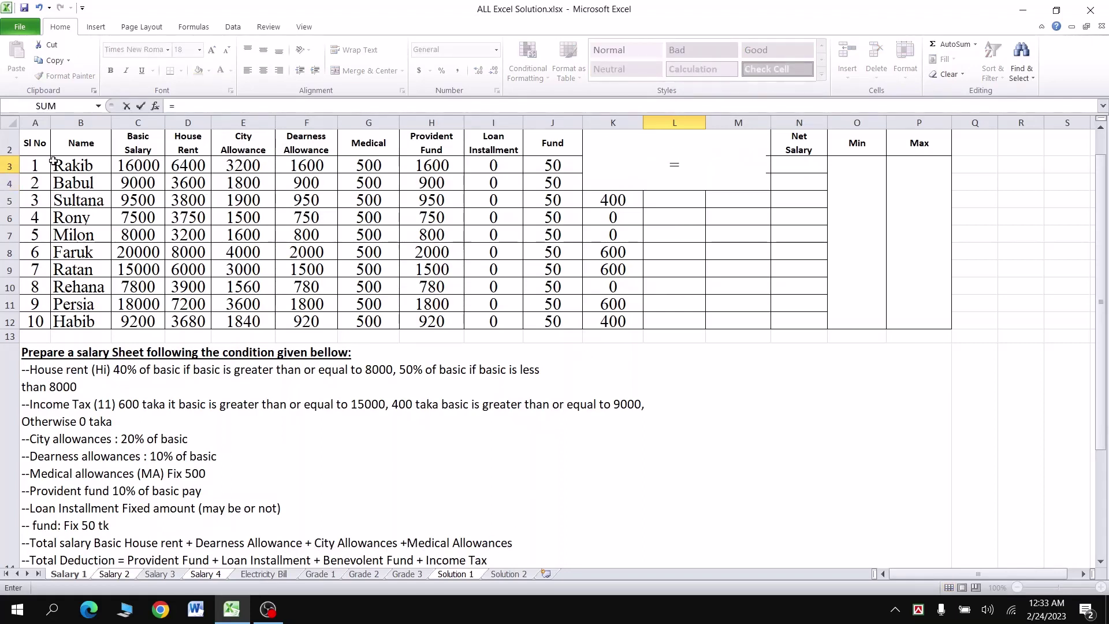
click(181, 167)
text(+)
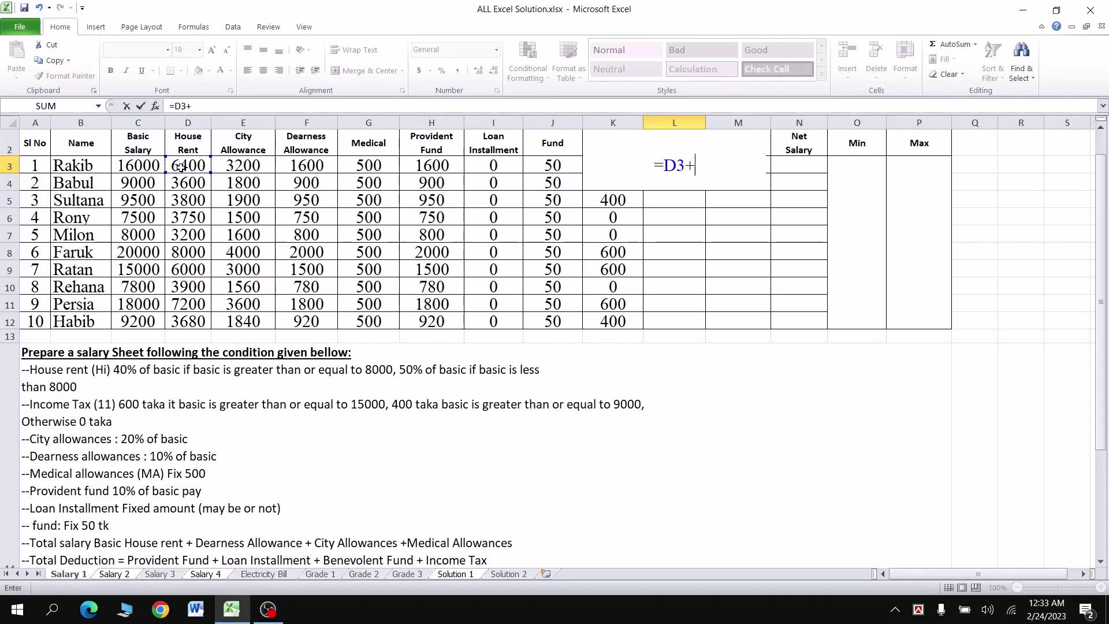
click(302, 164)
text(+)
click(261, 164)
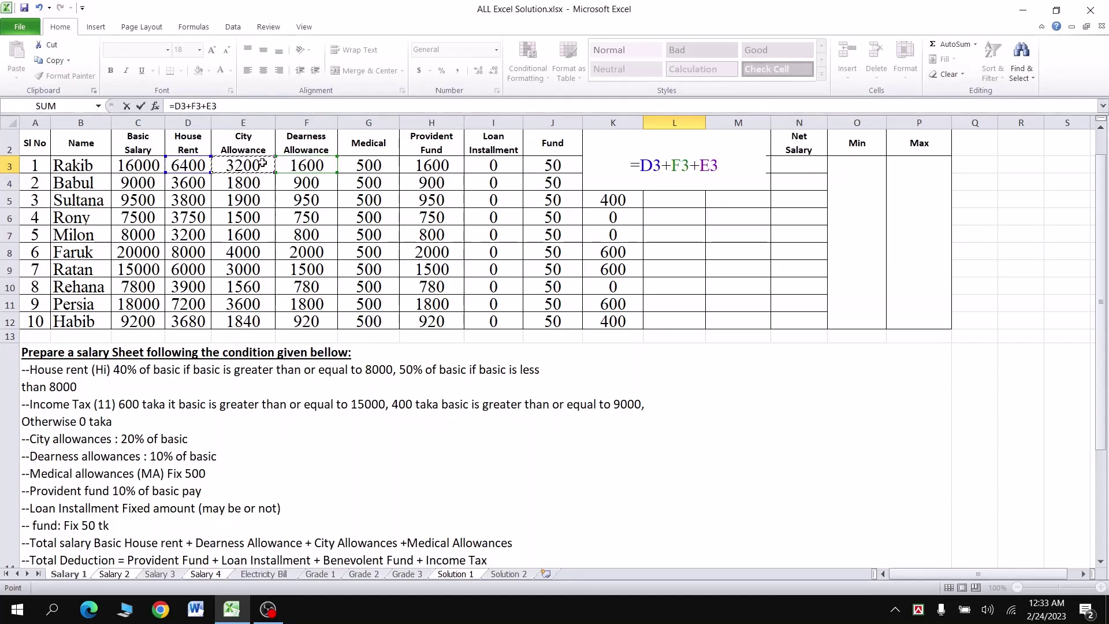
text(+)
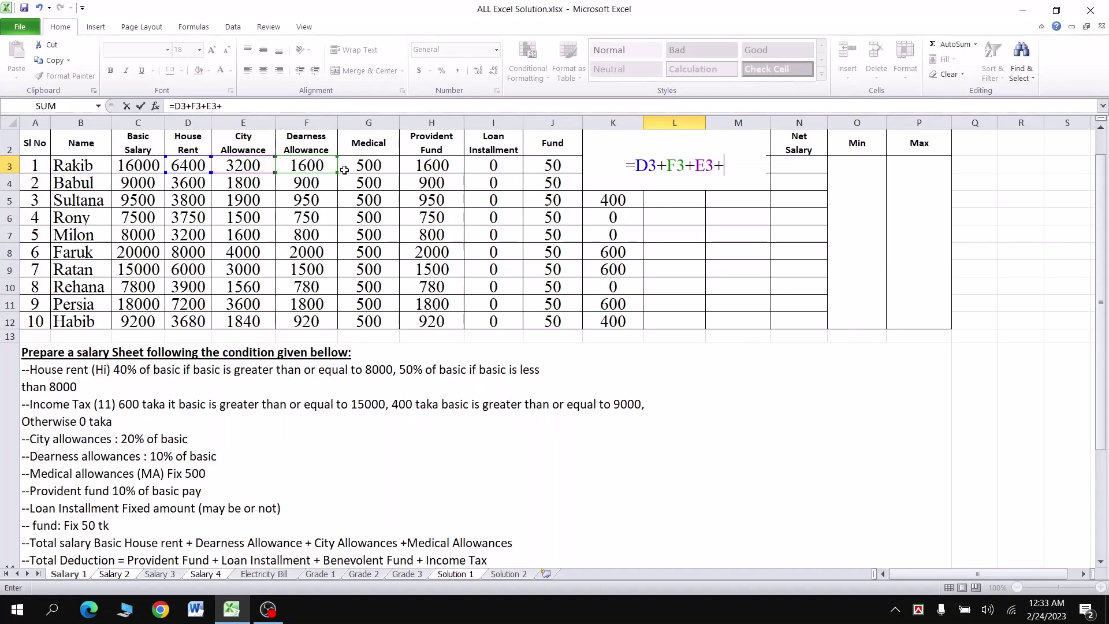
click(355, 168)
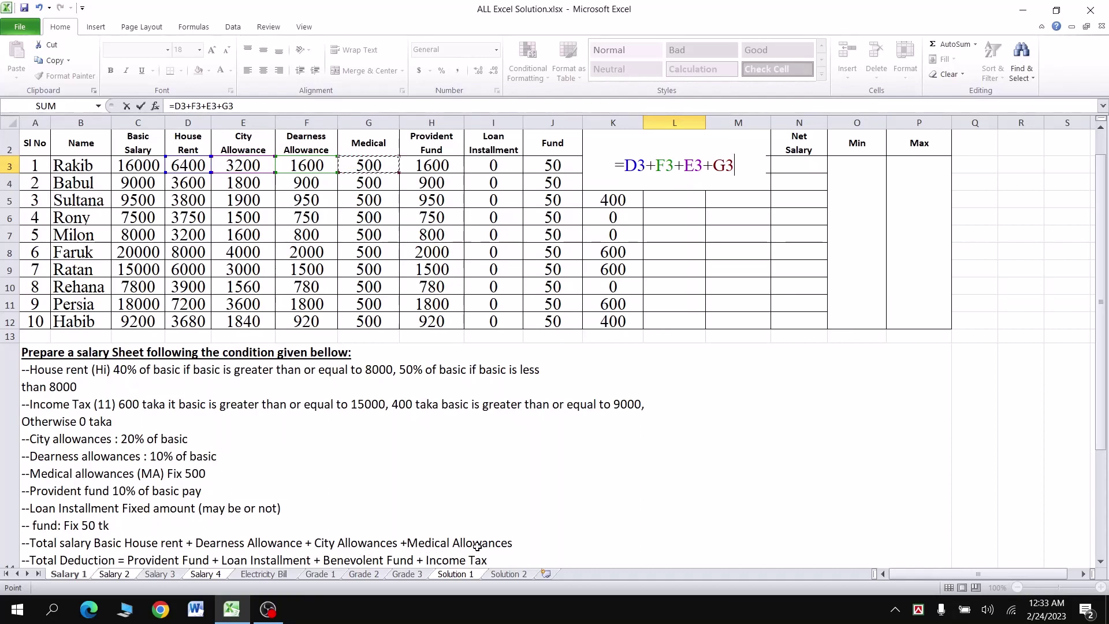
key(ctrl+Return)
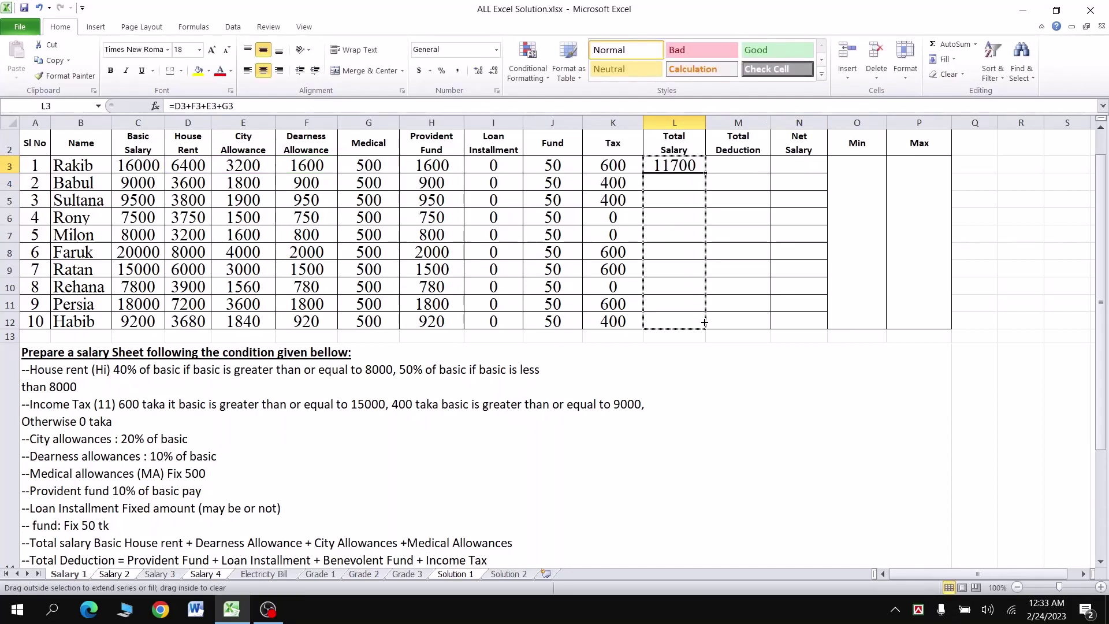
drag(706, 174, 705, 326)
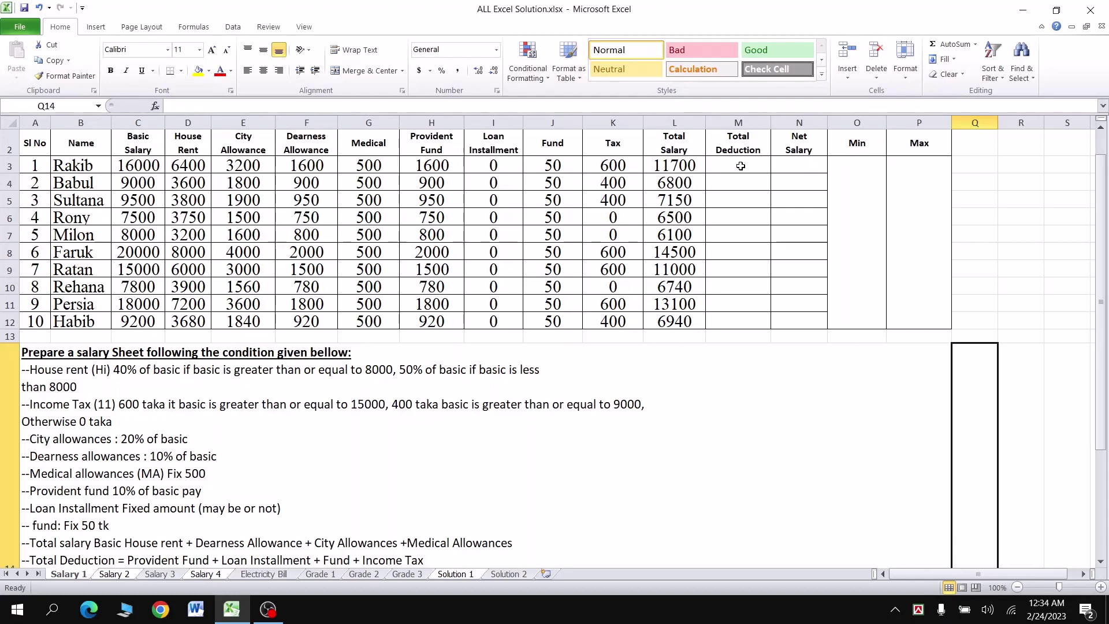
- Enter the total deduction formula =H3+I3+J3+K3 in M3
click(740, 167)
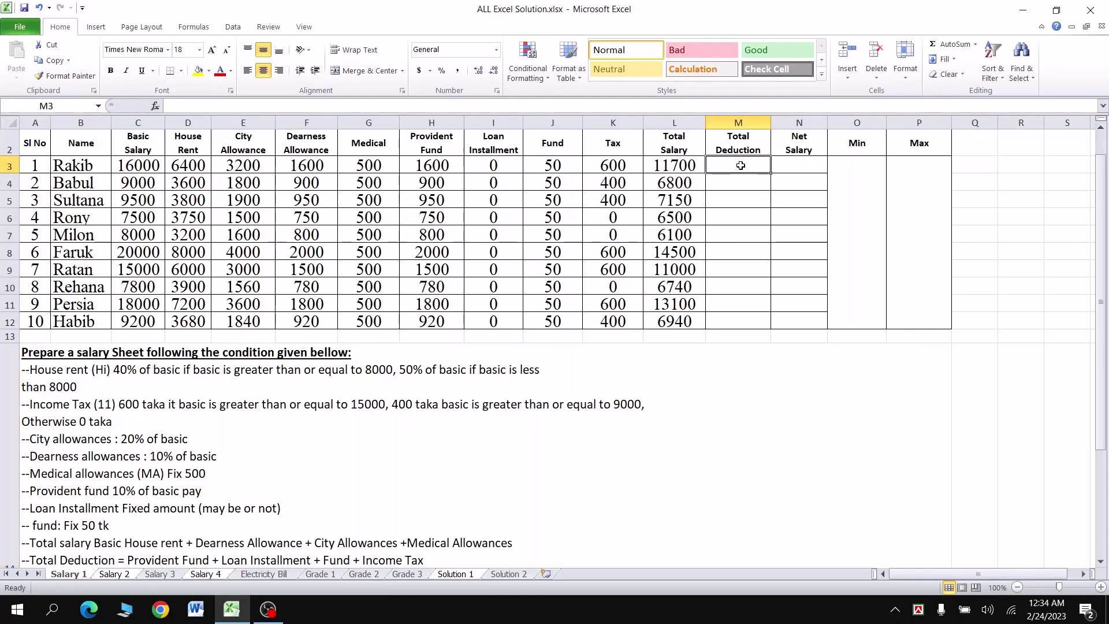
text(=)
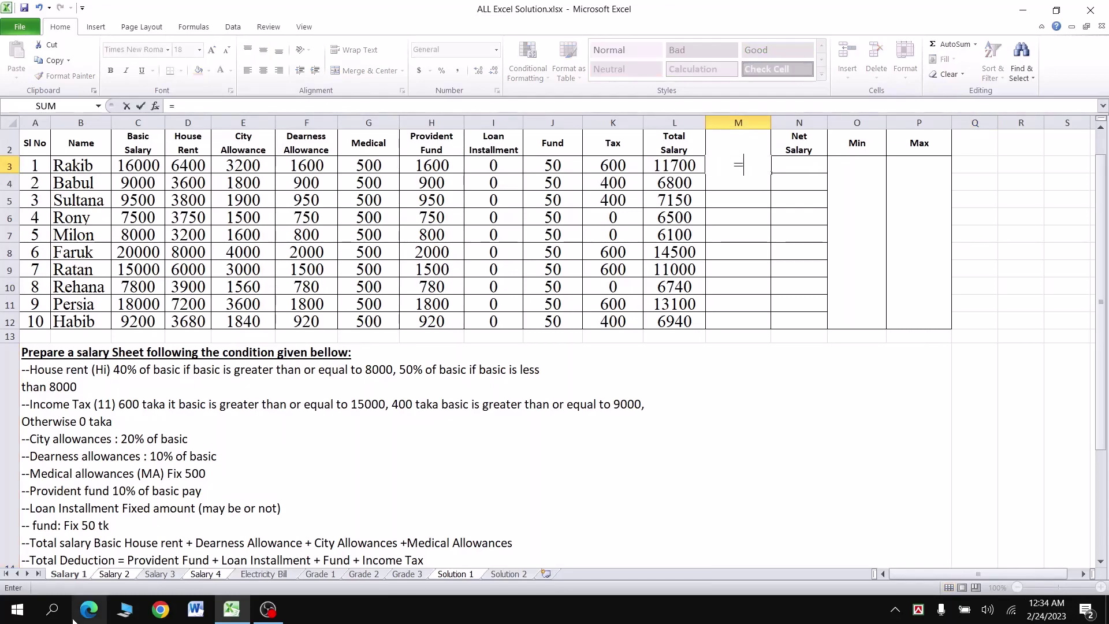
click(442, 164)
text(+)
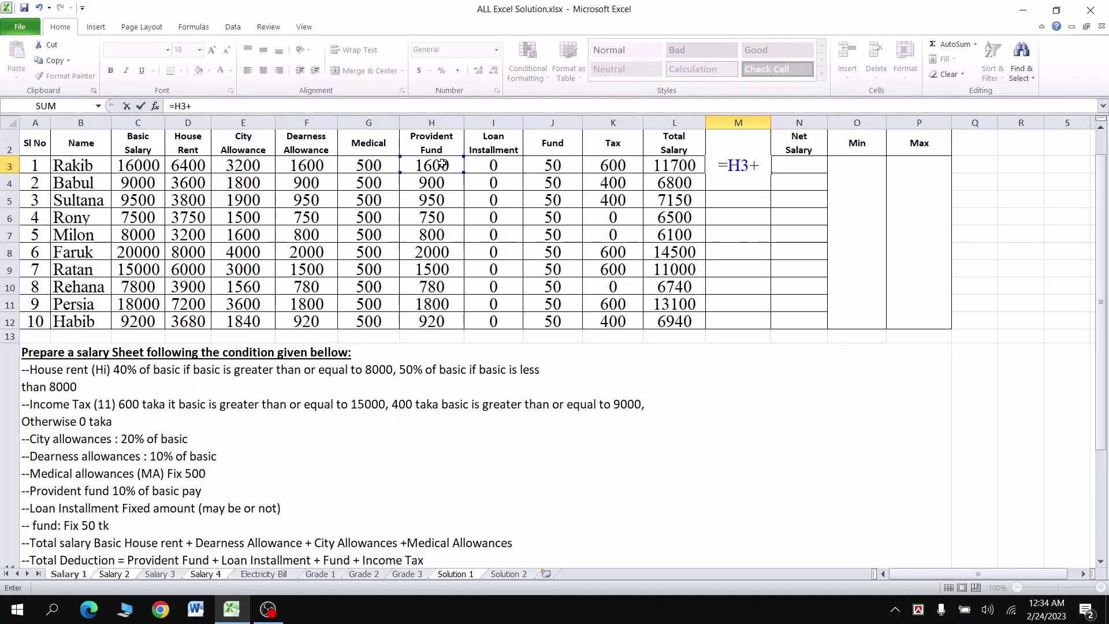
click(484, 166)
text(+)
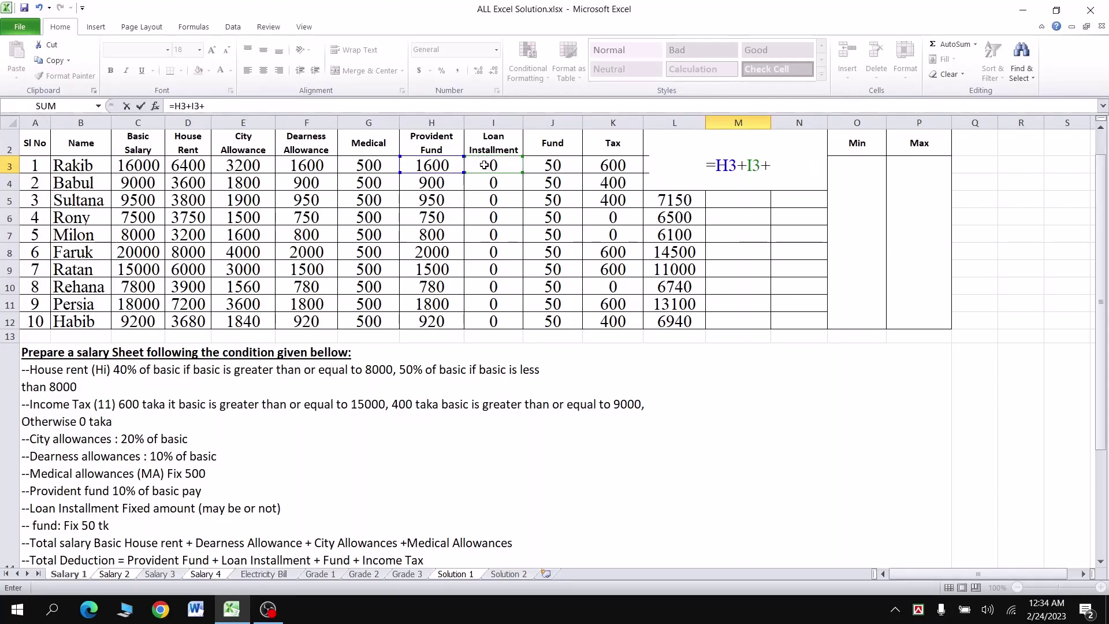
click(549, 163)
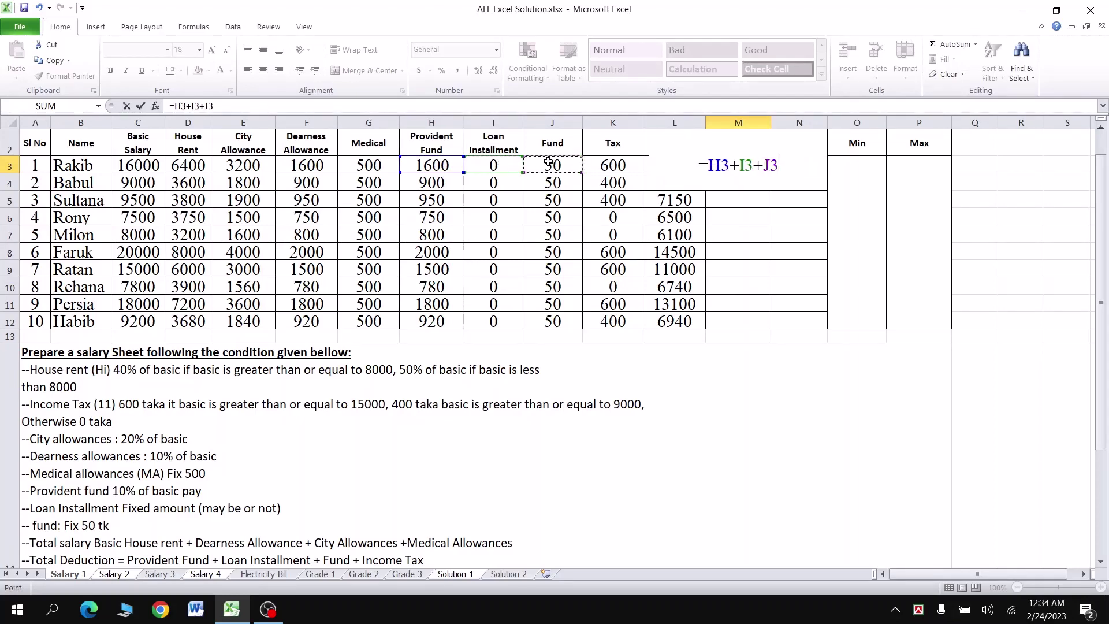
text(+)
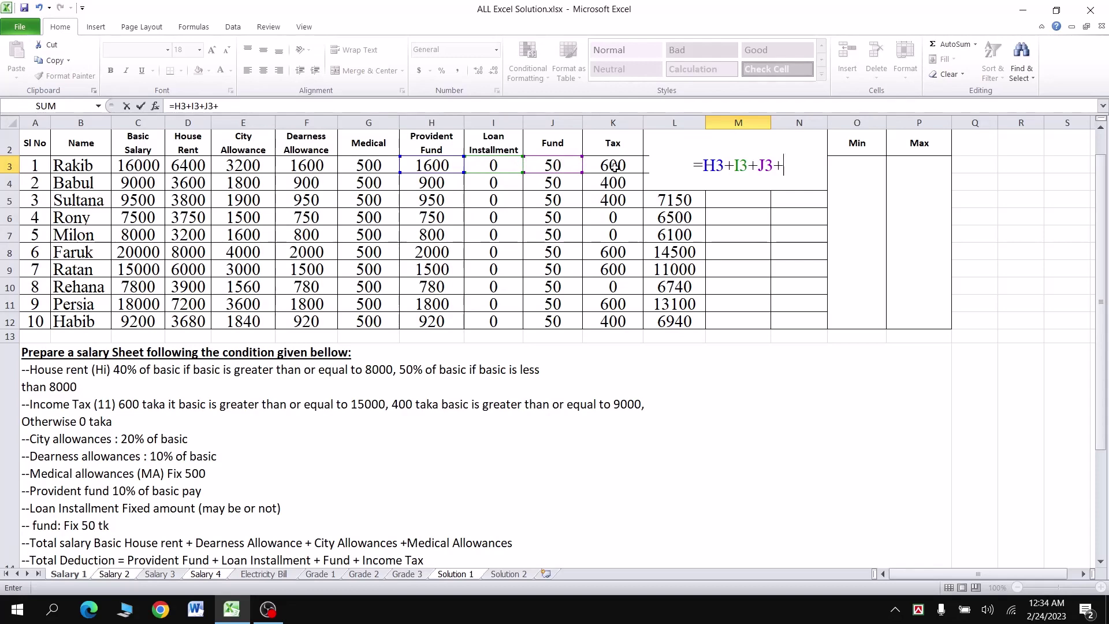
click(618, 166)
key(Return)
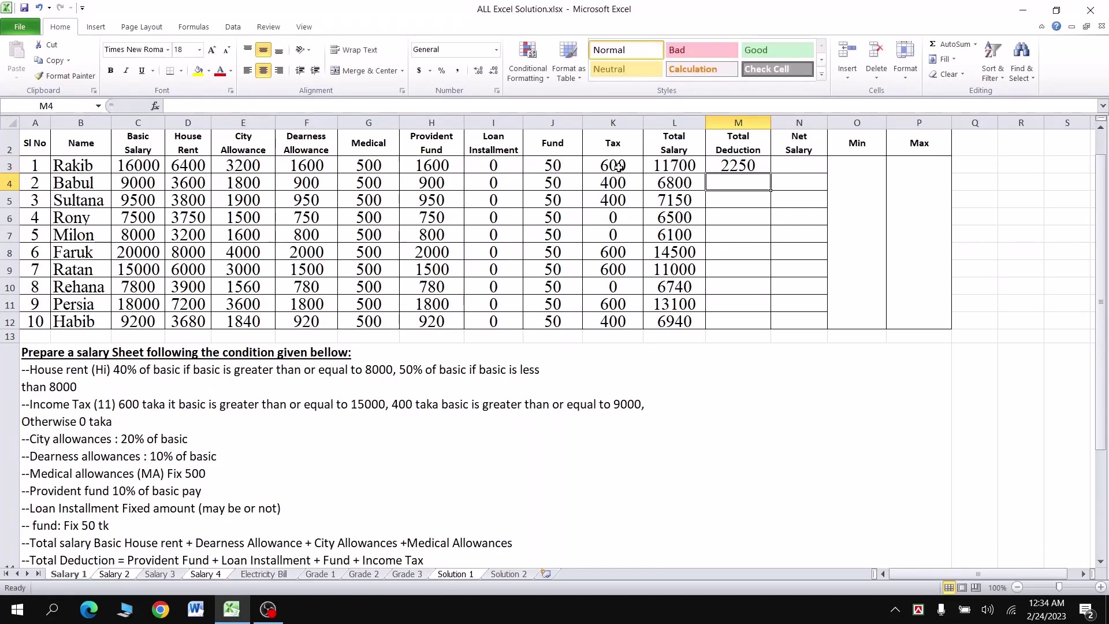
- Copy the deduction formula down to M12, giving deductions 2250 to 1370
click(739, 166)
drag(771, 173, 767, 326)
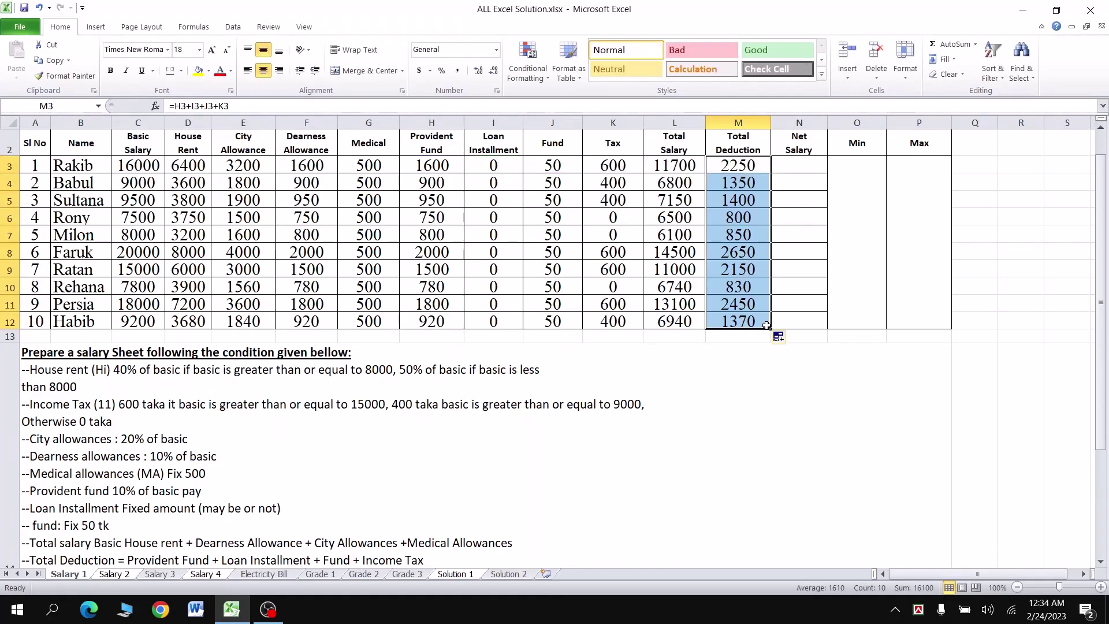
click(793, 161)
scroll(791, 162, down, 1)
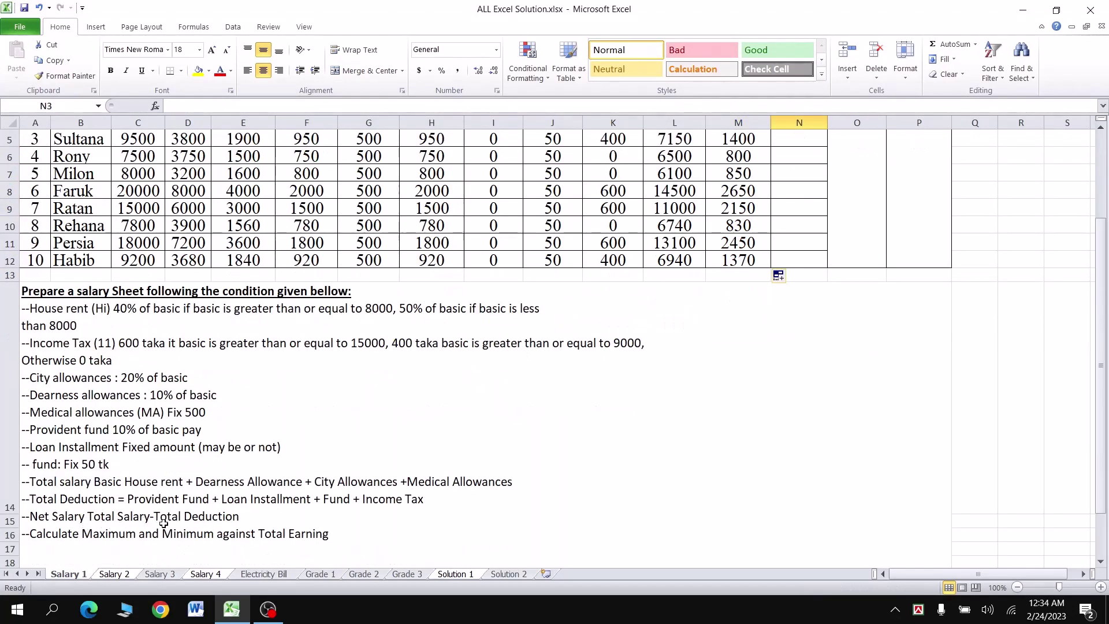
- Enter =L3-M3 in N3 and fill it down to N12, giving net salaries 9450 to 5570
scroll(217, 523, up, 2)
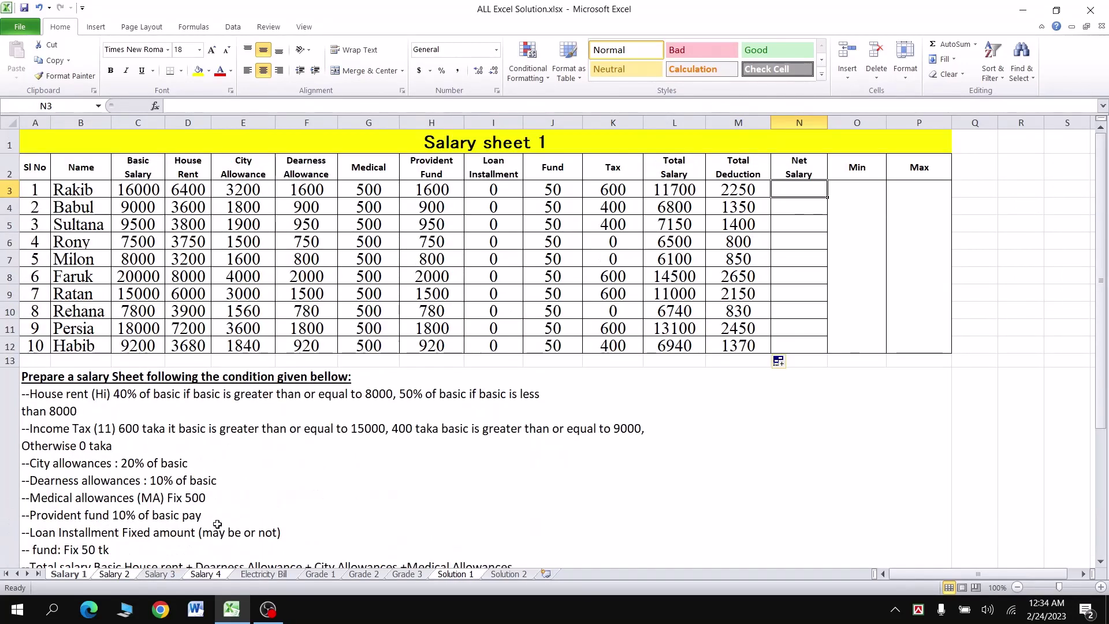
click(684, 189)
click(786, 196)
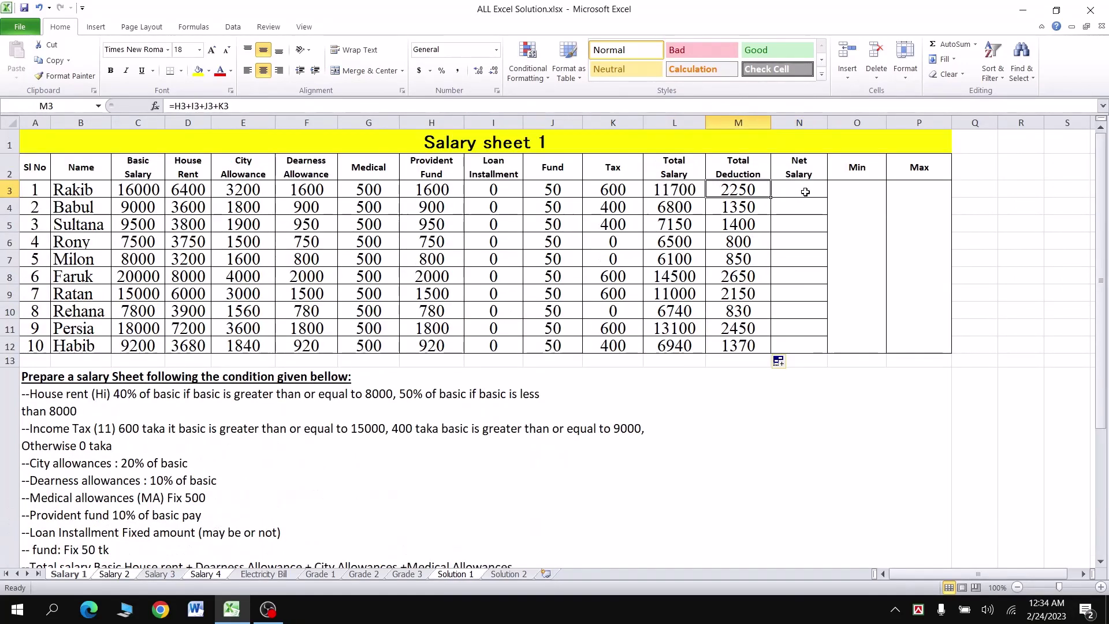
text(=)
click(683, 190)
text(-)
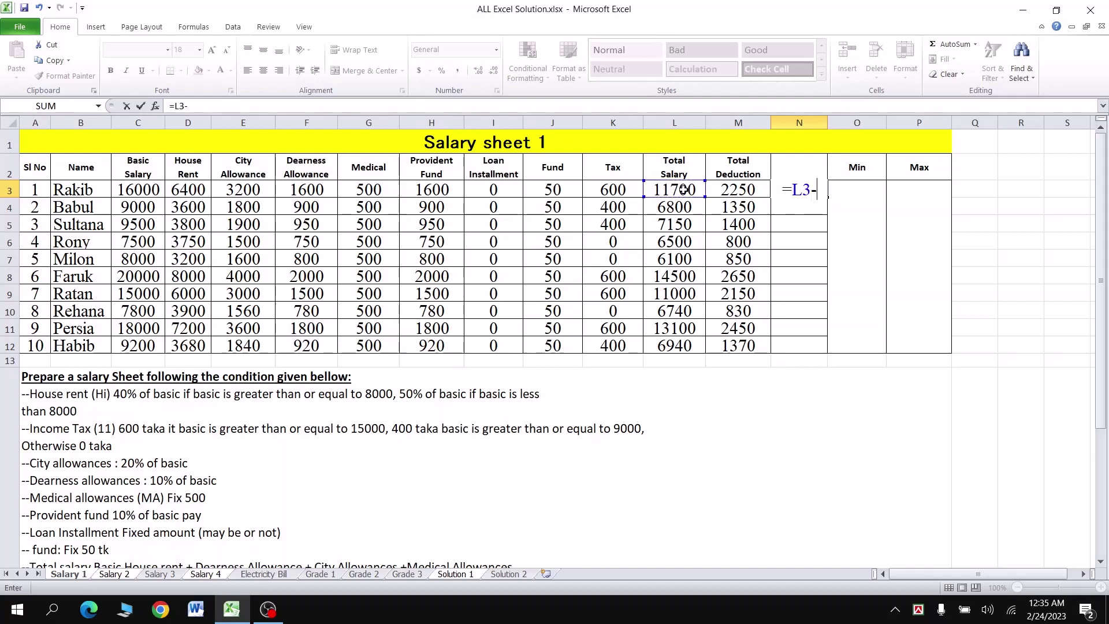
click(727, 194)
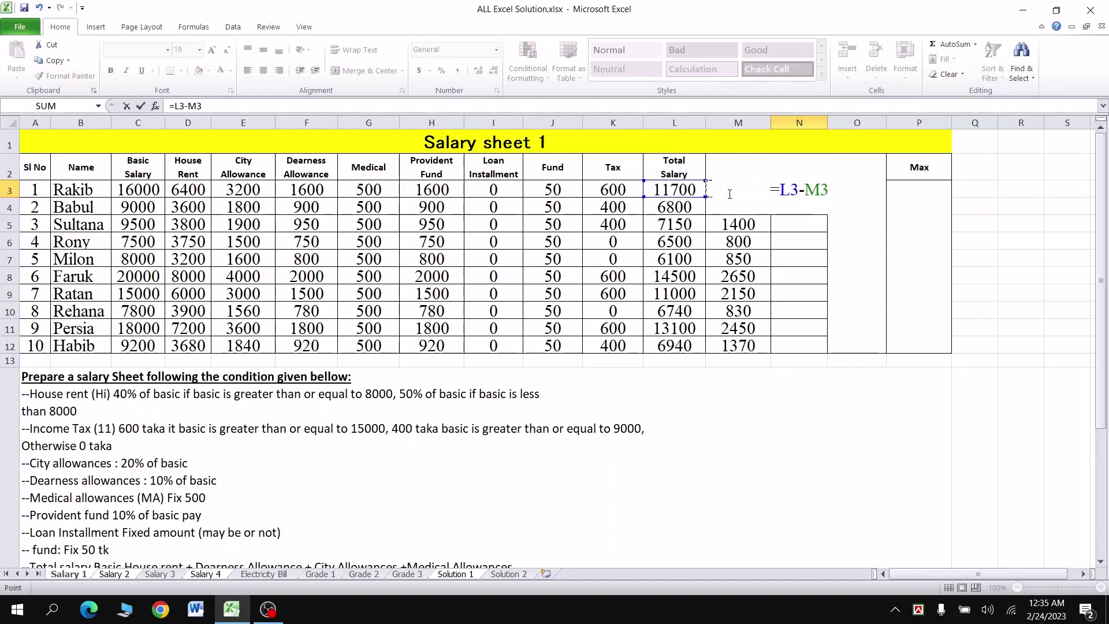
key(Return)
click(820, 191)
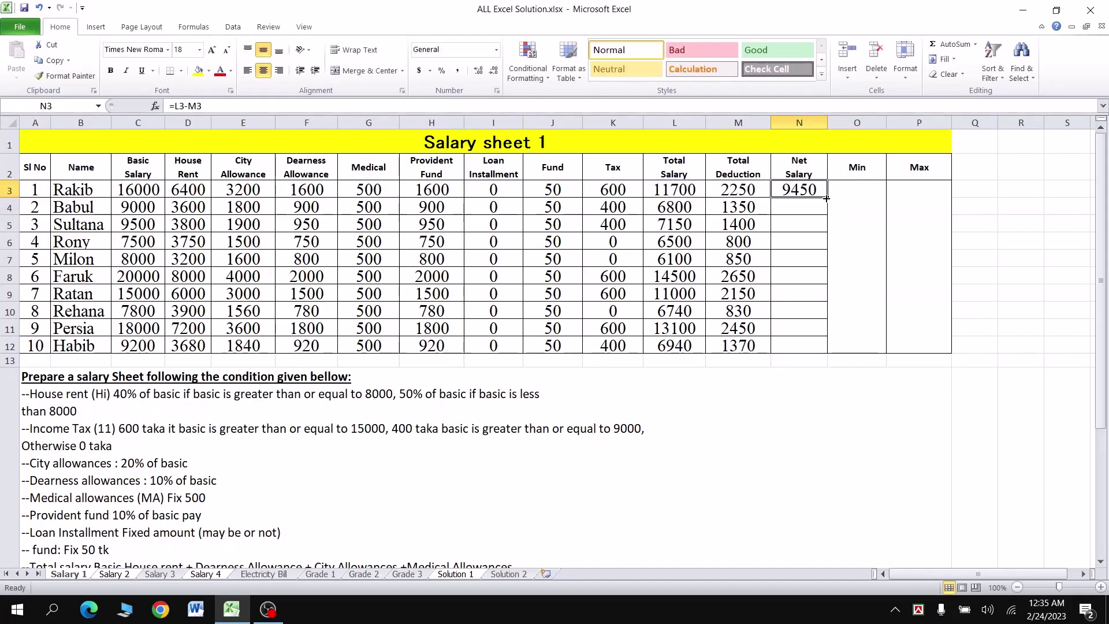
drag(827, 197, 826, 350)
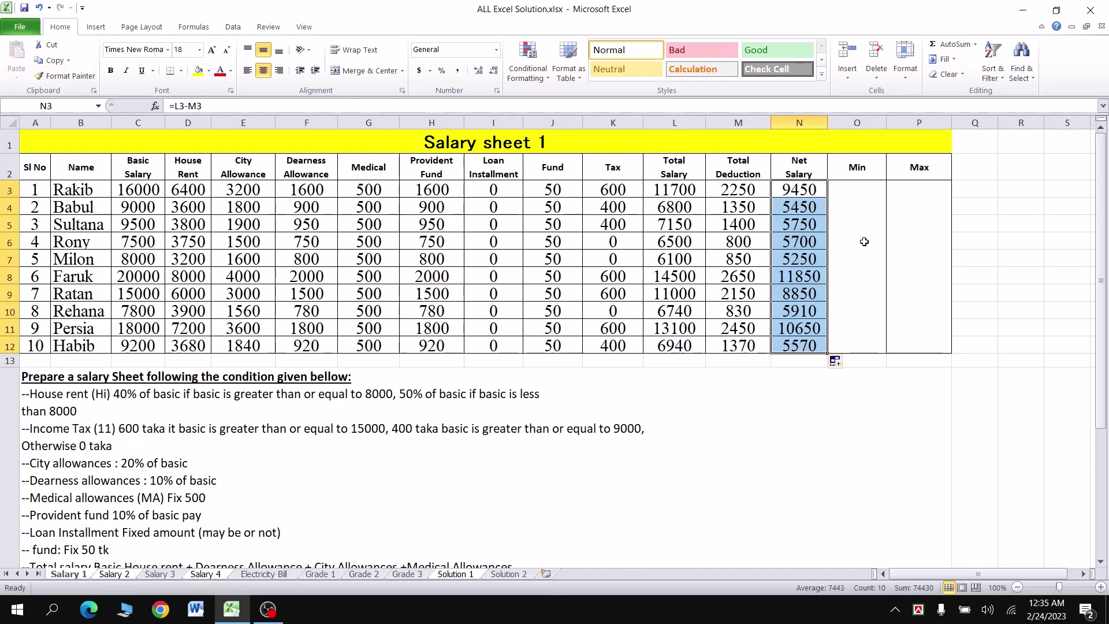
- Enter =MIN(N3:N12) in the merged Min cell so it shows 5250
click(863, 239)
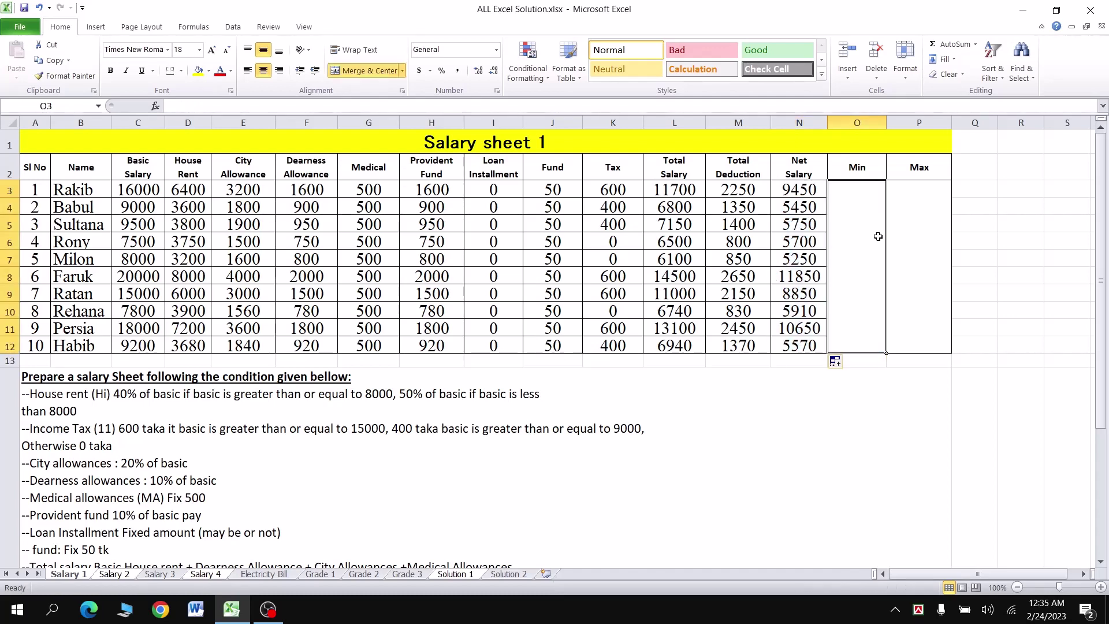
click(908, 237)
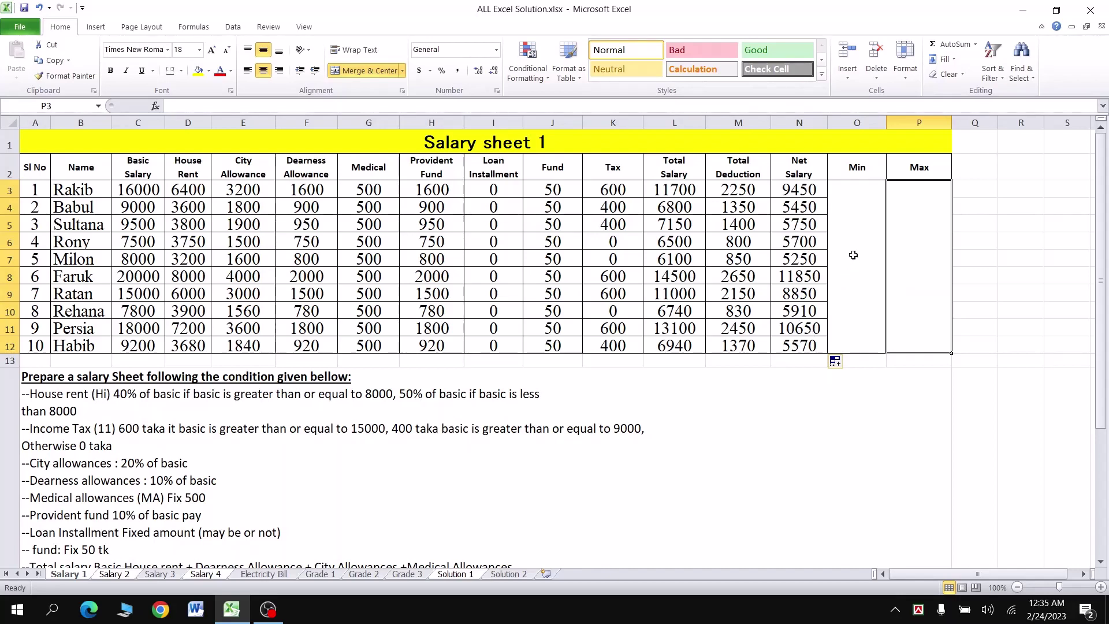
click(867, 236)
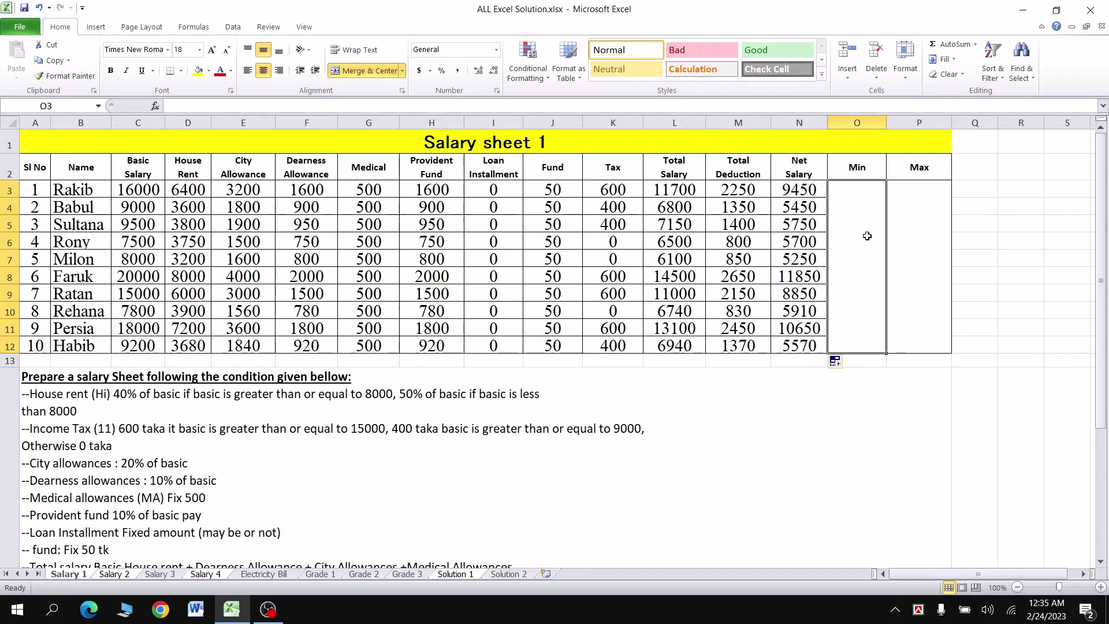
text(=)
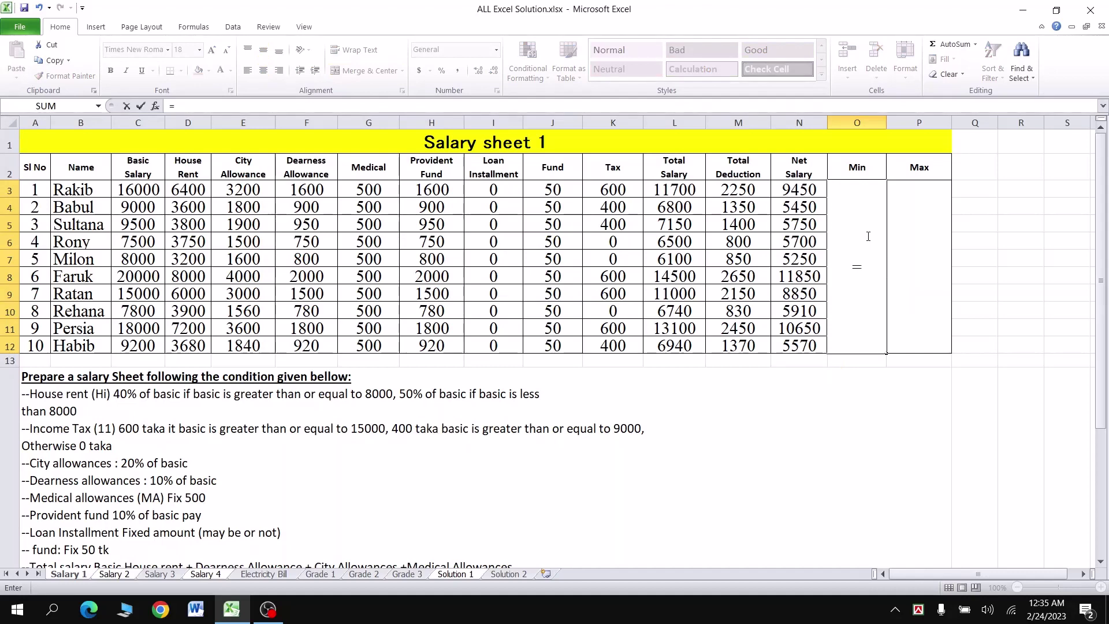
text(Min)
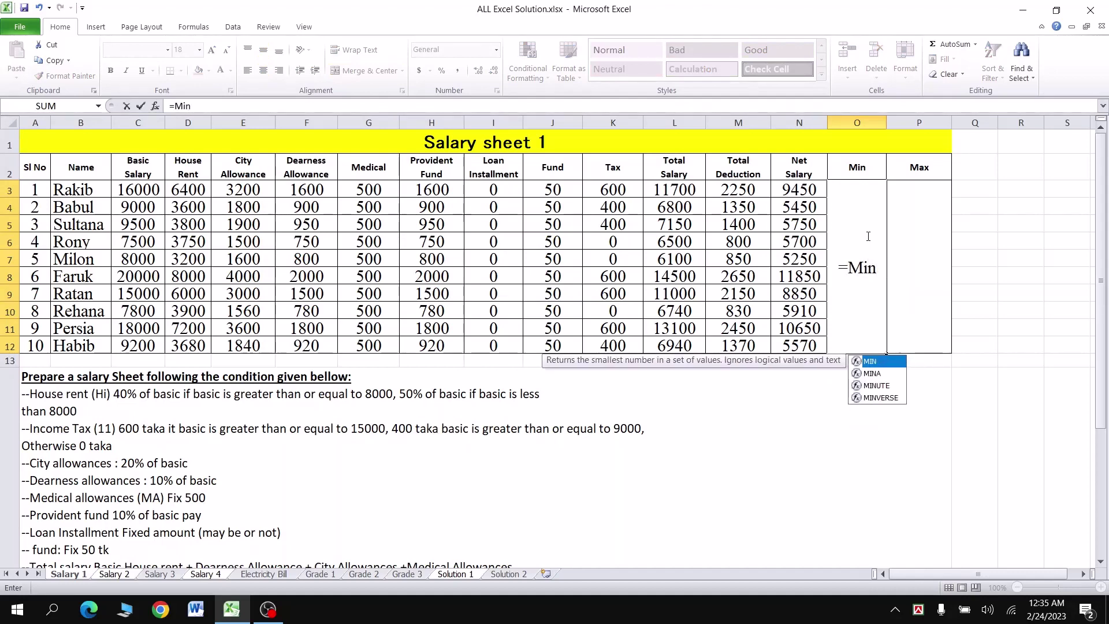
key(Tab)
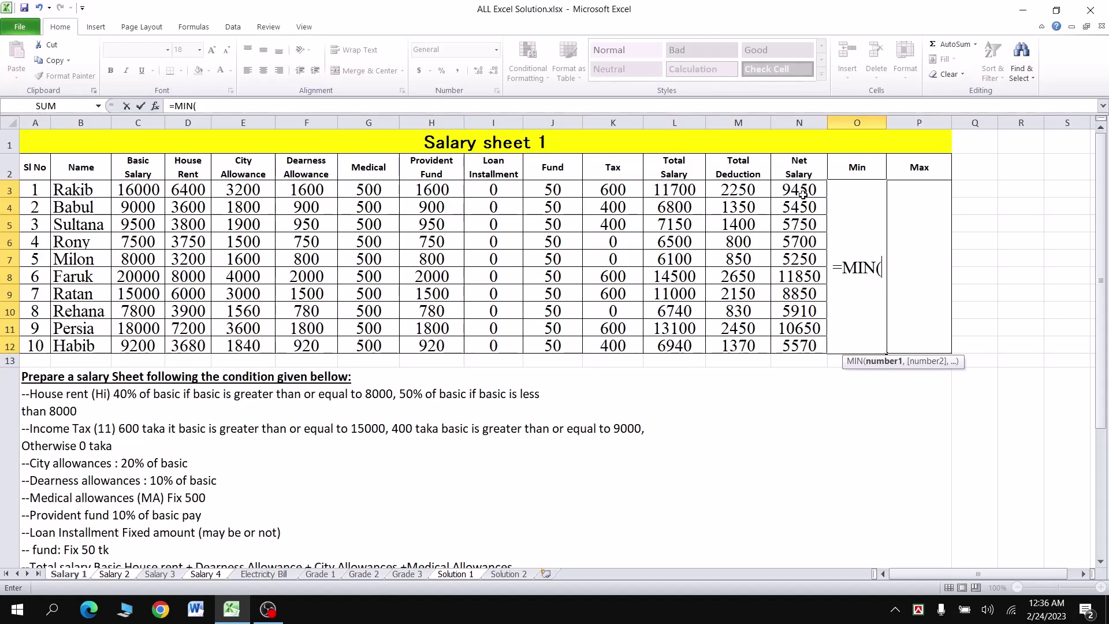
drag(803, 193, 800, 341)
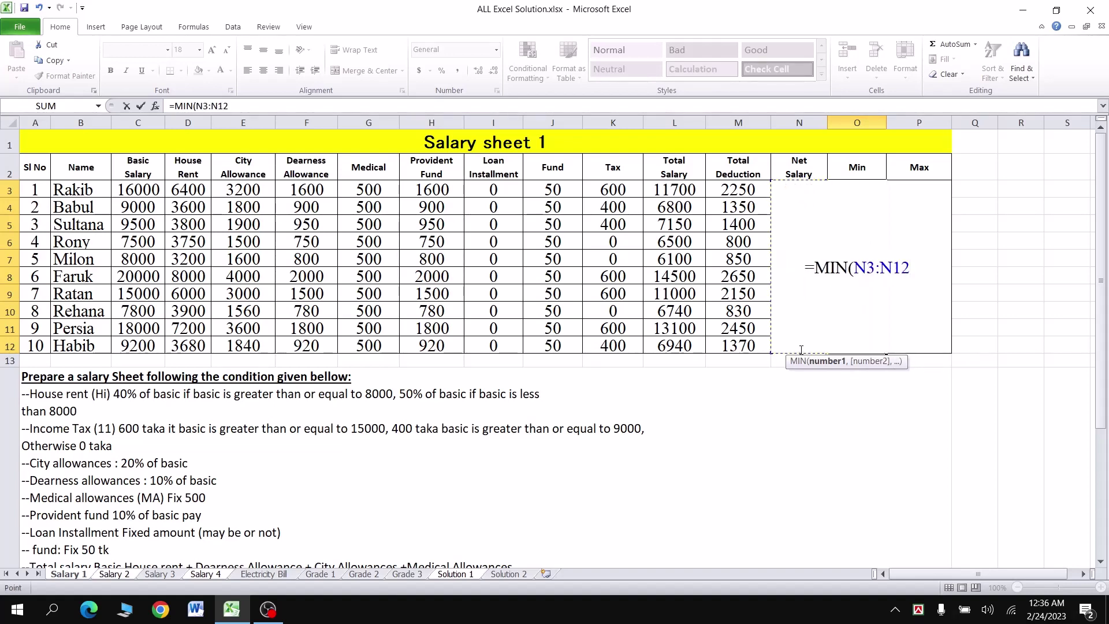
text())
key(Return)
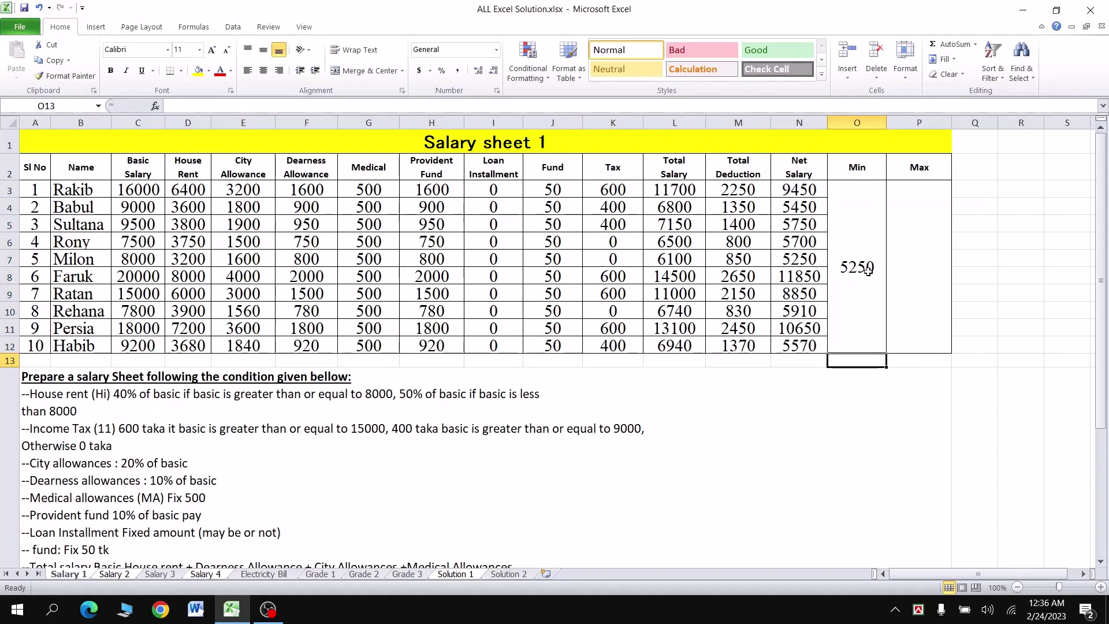
- Enter =MAX(N3:N12) in the merged Max cell so it shows 11850
click(907, 200)
text(=)
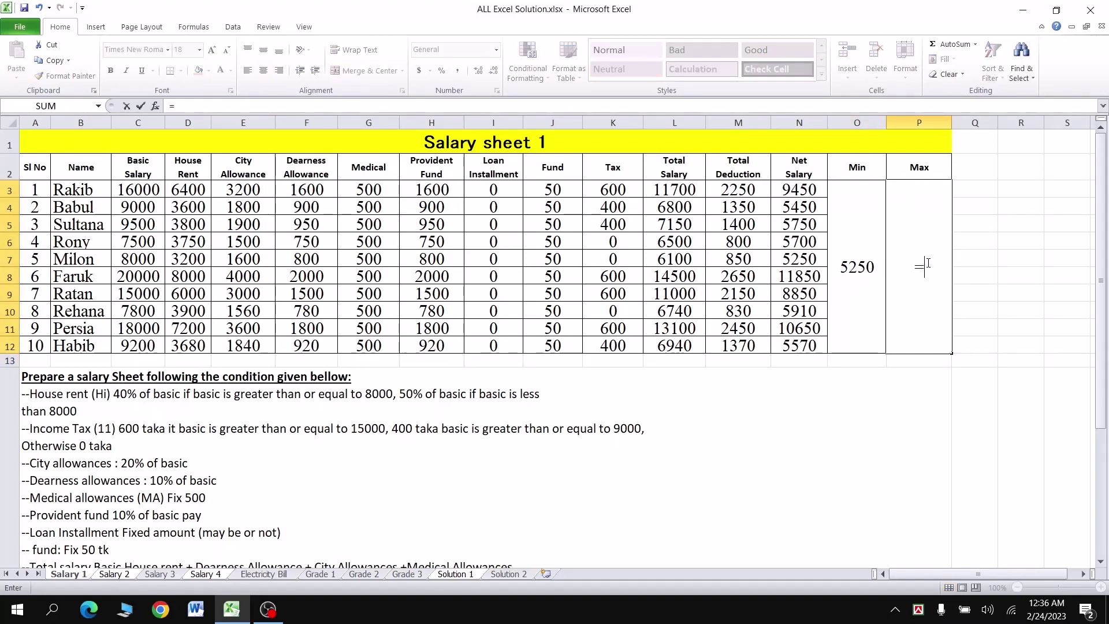
text(Ma)
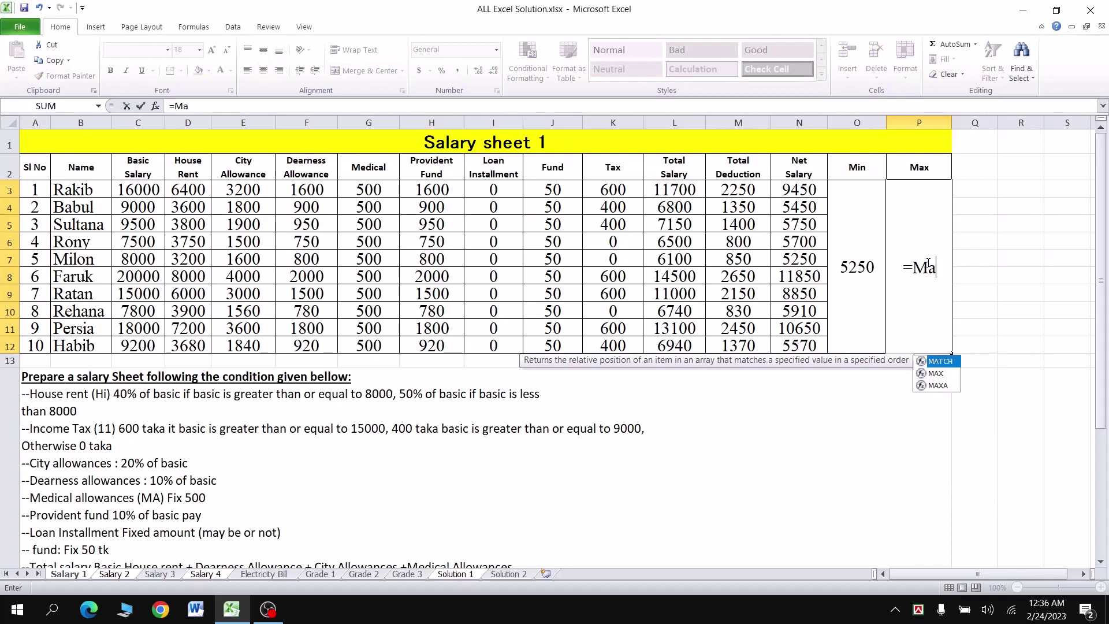
text(x()
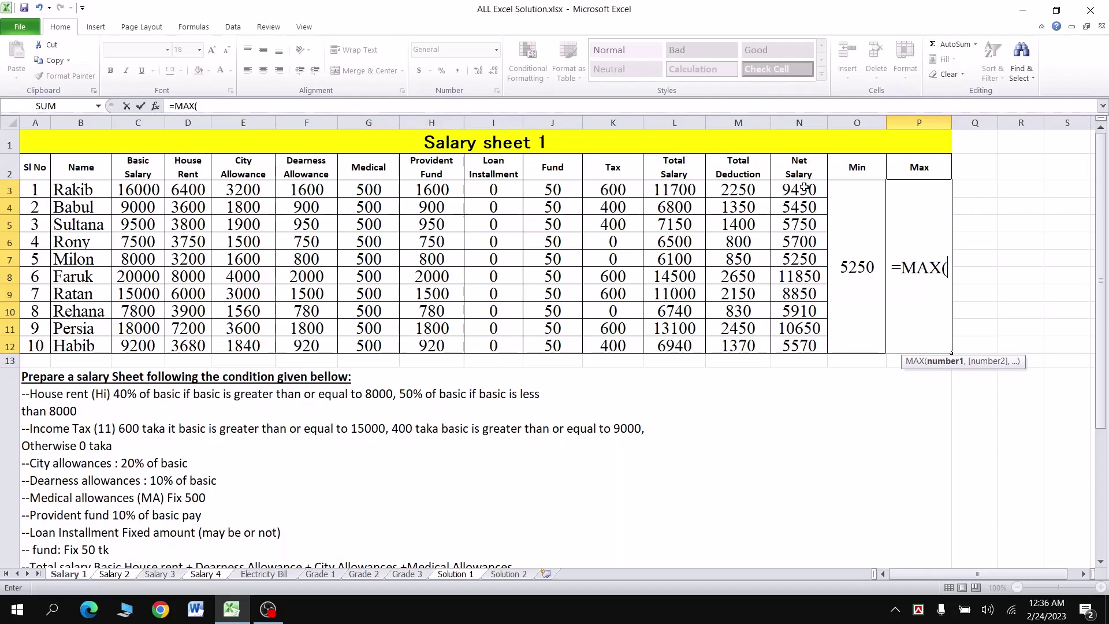
drag(804, 187, 803, 347)
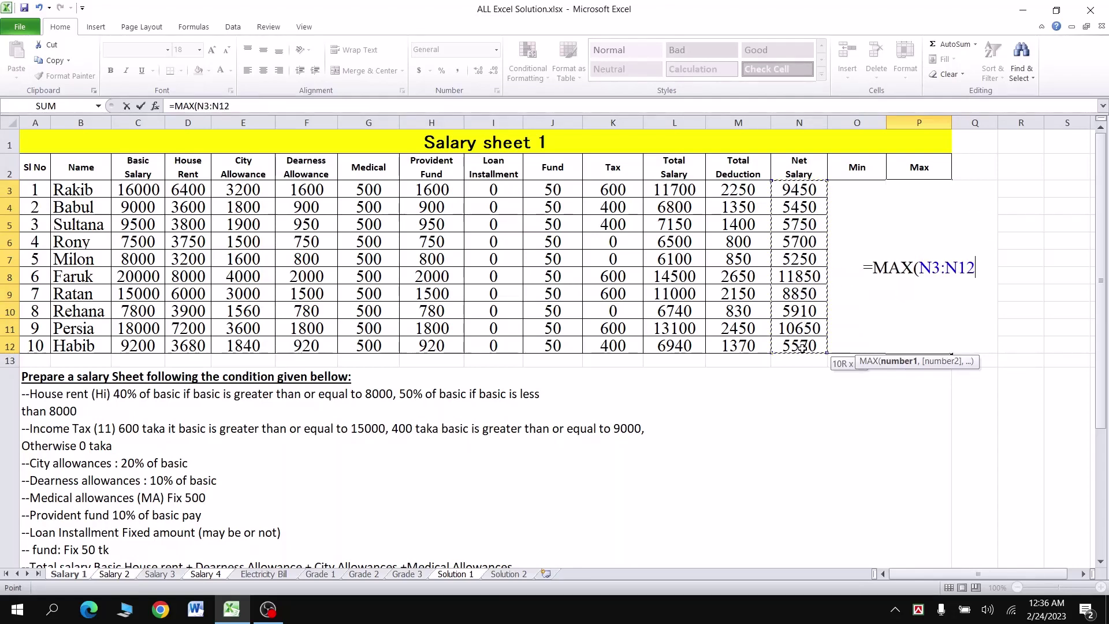
text())
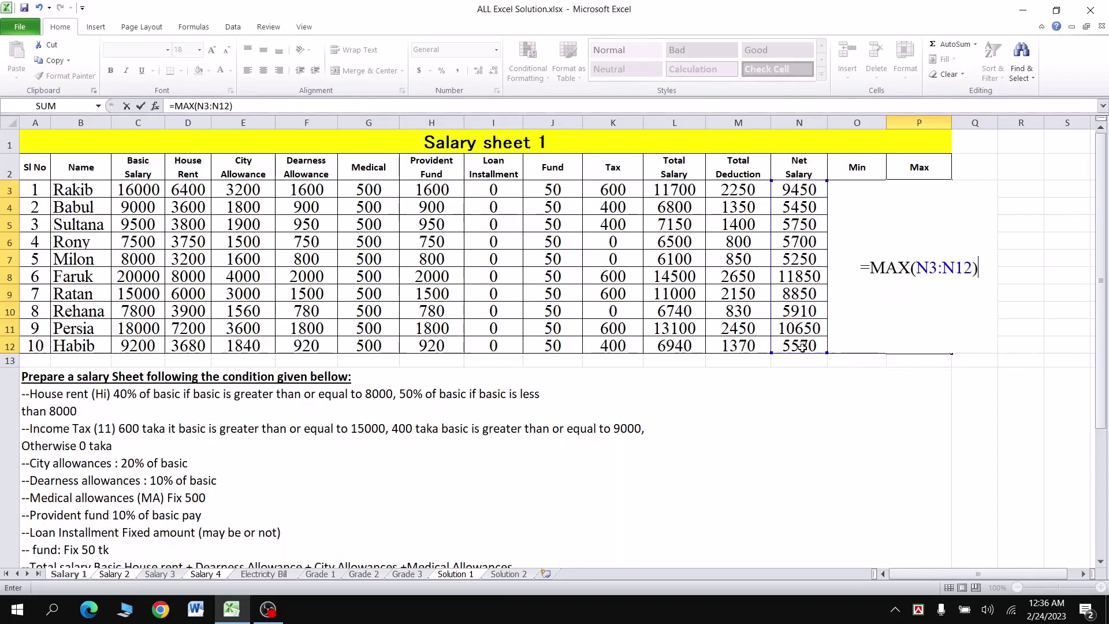
key(Return)
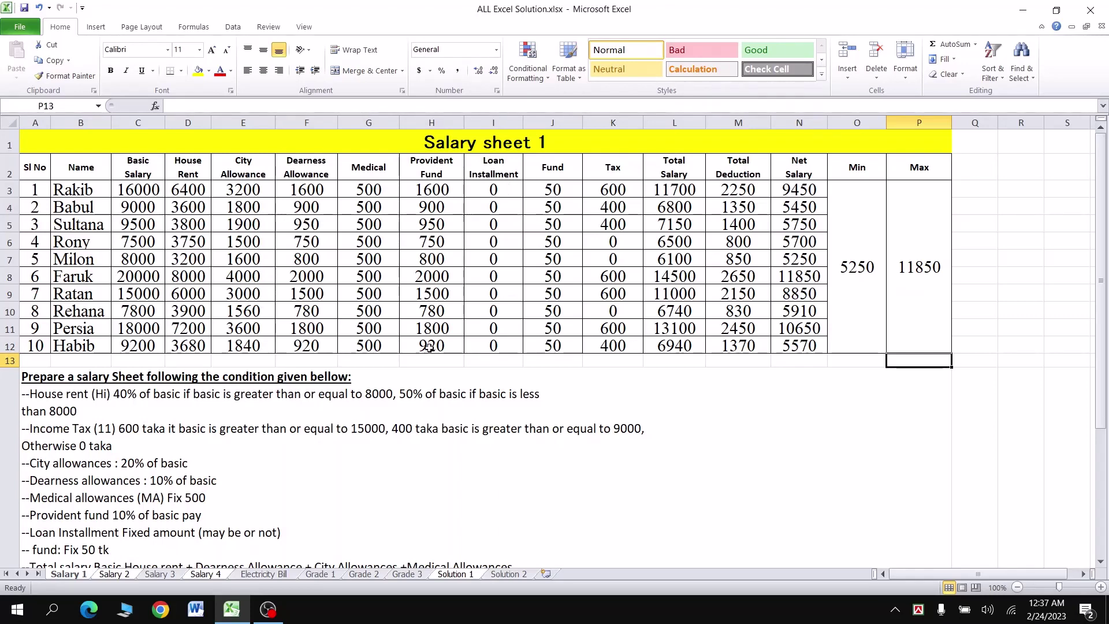
click(144, 417)
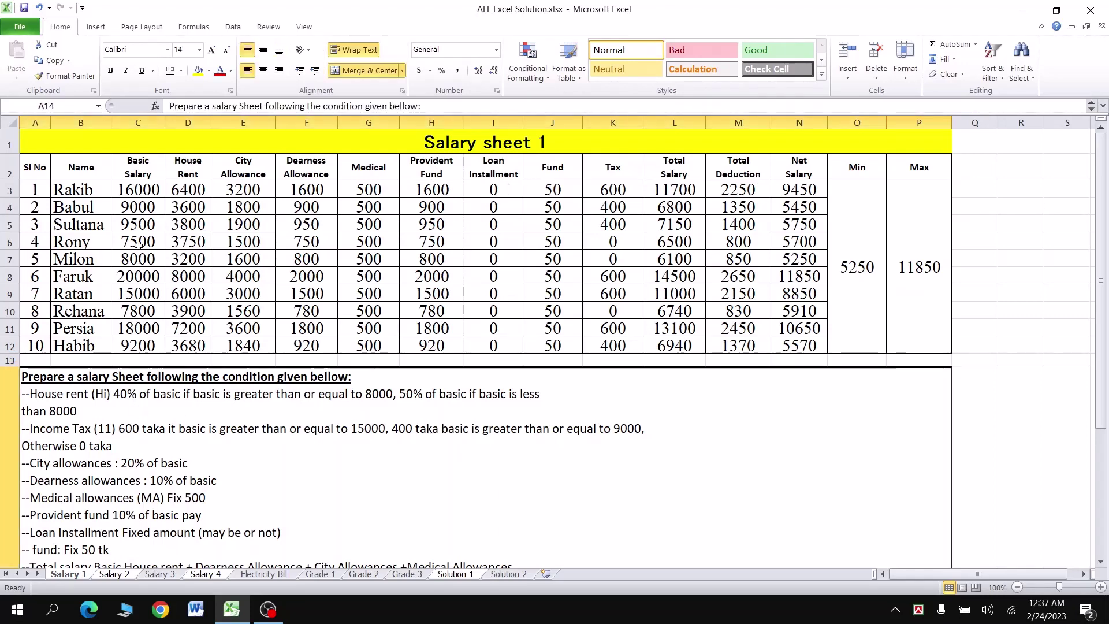